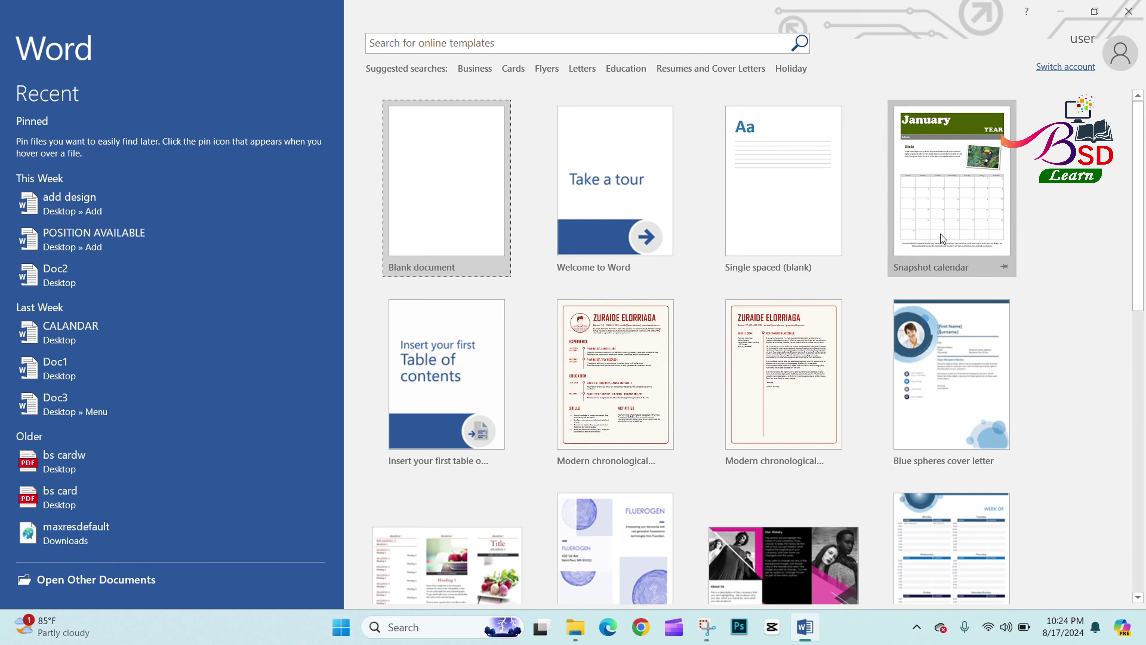
Create a new blank Word document.
{"action": "scroll", "coordinate": [746, 264], "scroll_direction": "down", "scroll_amount": 1}
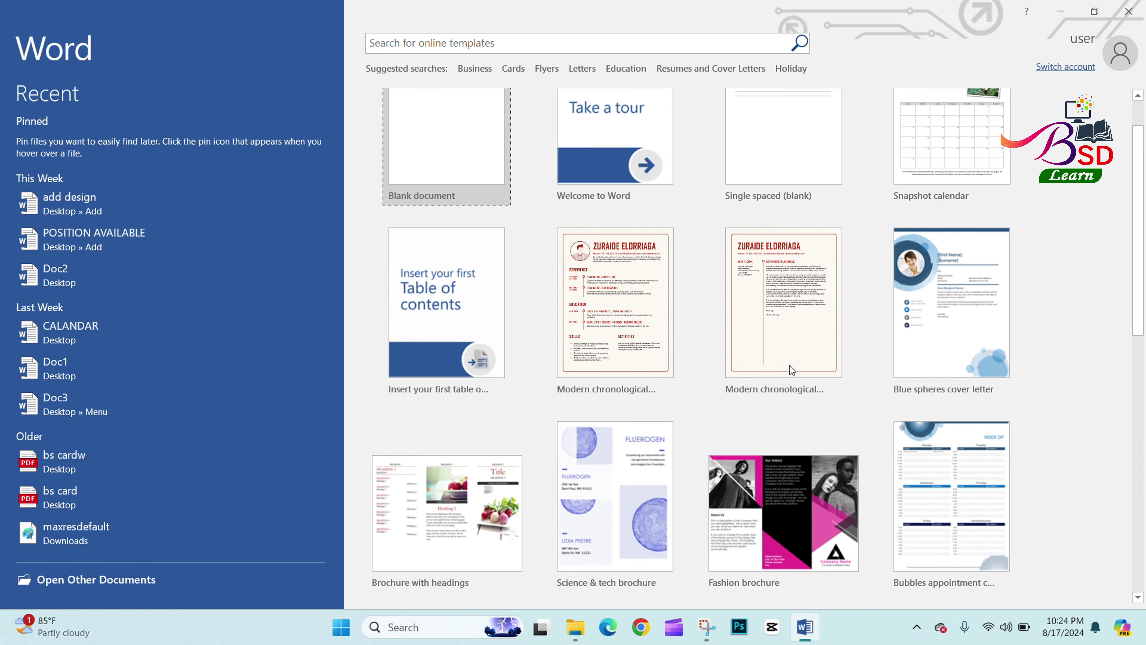
{"action": "scroll", "coordinate": [745, 265], "scroll_direction": "down", "scroll_amount": 1}
{"action": "scroll", "coordinate": [729, 488], "scroll_direction": "down", "scroll_amount": 4}
{"action": "scroll", "coordinate": [729, 488], "scroll_direction": "down", "scroll_amount": 4}
{"action": "scroll", "coordinate": [729, 488], "scroll_direction": "down", "scroll_amount": 3}
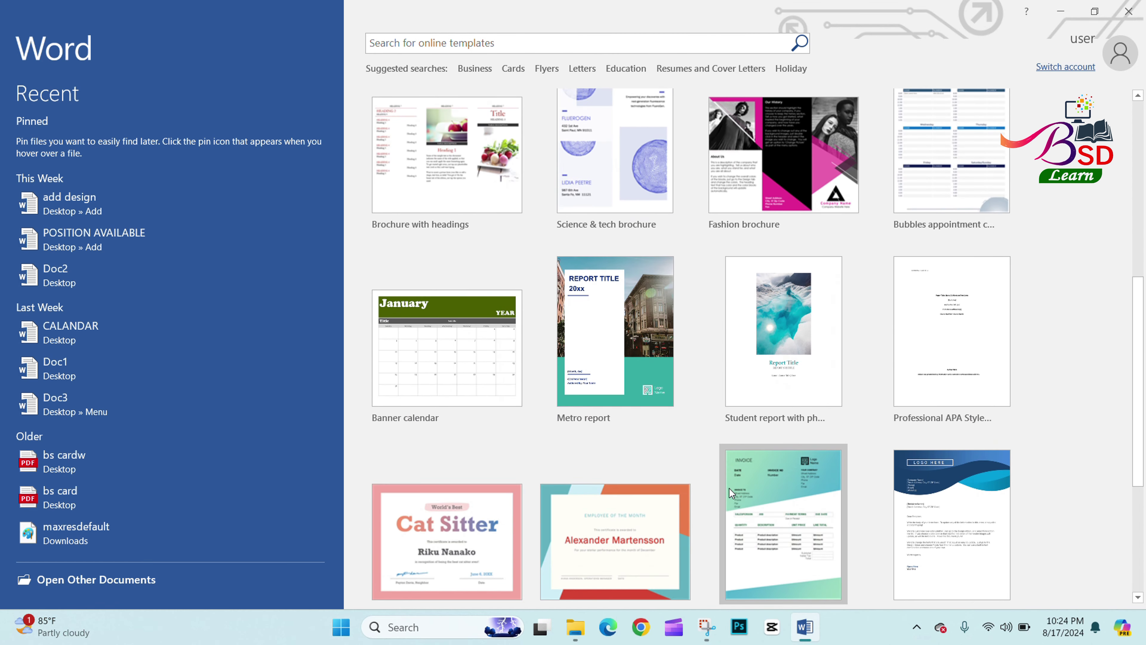
{"action": "scroll", "coordinate": [729, 488], "scroll_direction": "down", "scroll_amount": 3}
{"action": "scroll", "coordinate": [728, 487], "scroll_direction": "up", "scroll_amount": 3}
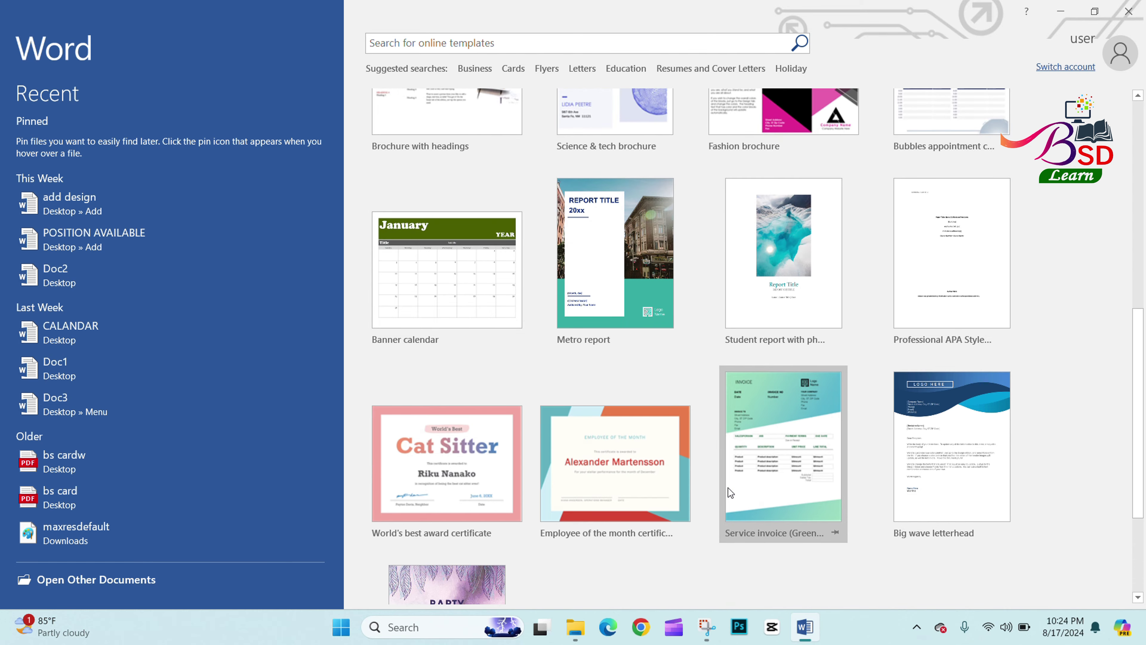
{"action": "scroll", "coordinate": [729, 488], "scroll_direction": "up", "scroll_amount": 4}
{"action": "scroll", "coordinate": [728, 488], "scroll_direction": "up", "scroll_amount": 4}
{"action": "scroll", "coordinate": [722, 485], "scroll_direction": "up", "scroll_amount": 4}
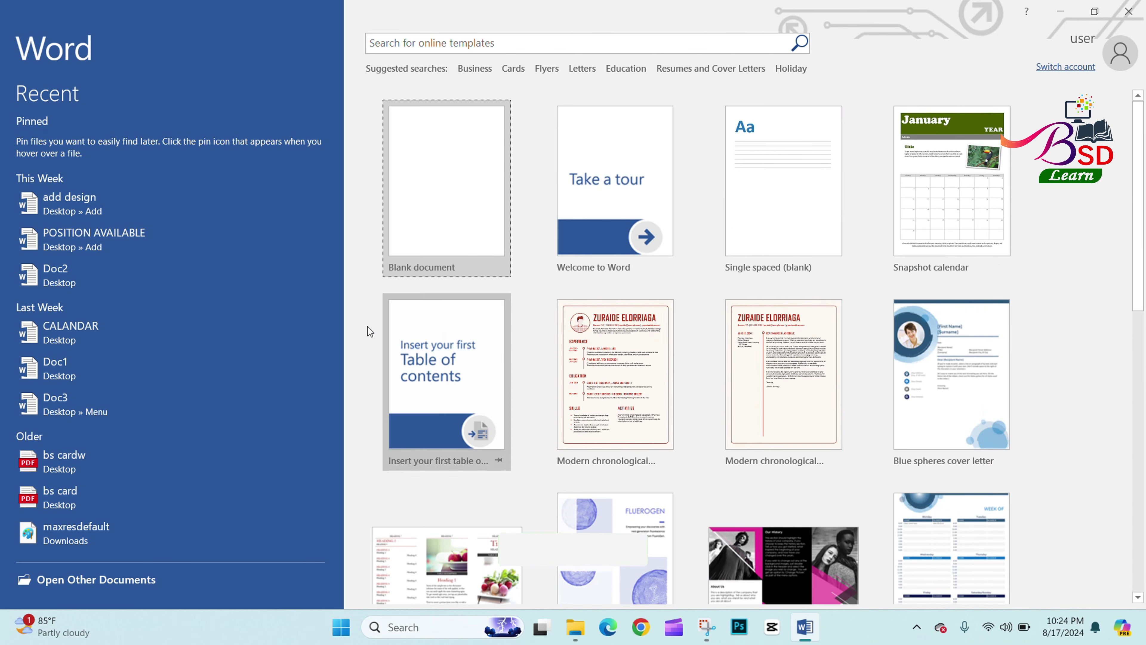
{"action": "left_click", "coordinate": [451, 216]}
{"action": "type", "text": "="}
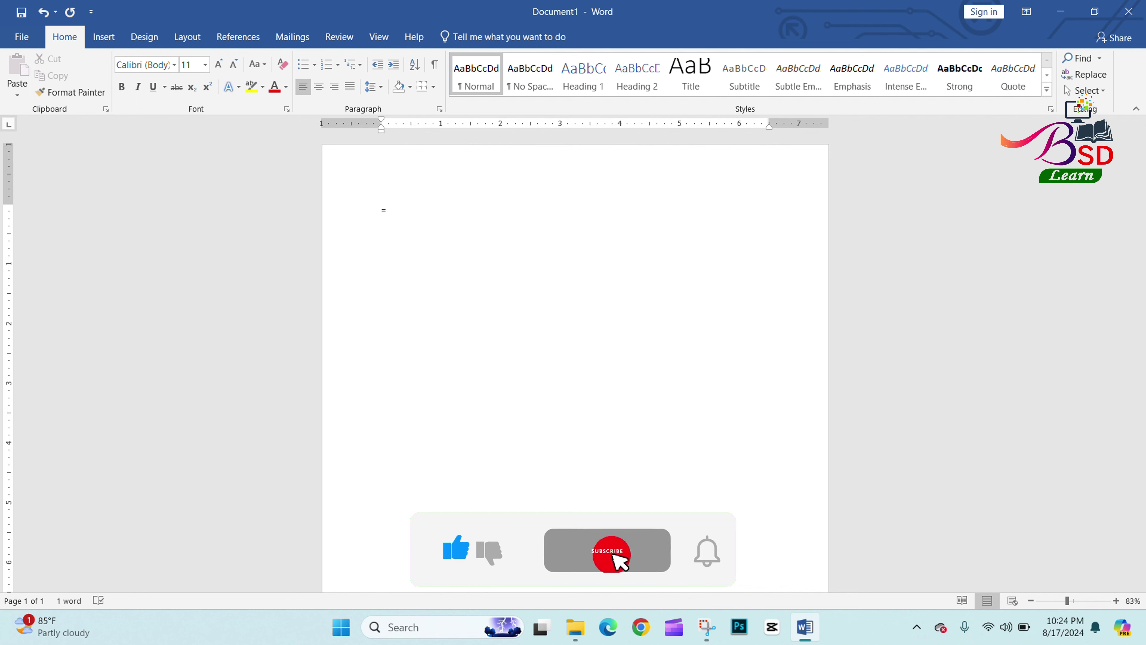
Enter =rand() at font size 20 and generate the sample paragraphs.
{"action": "type", "text": "rand("}
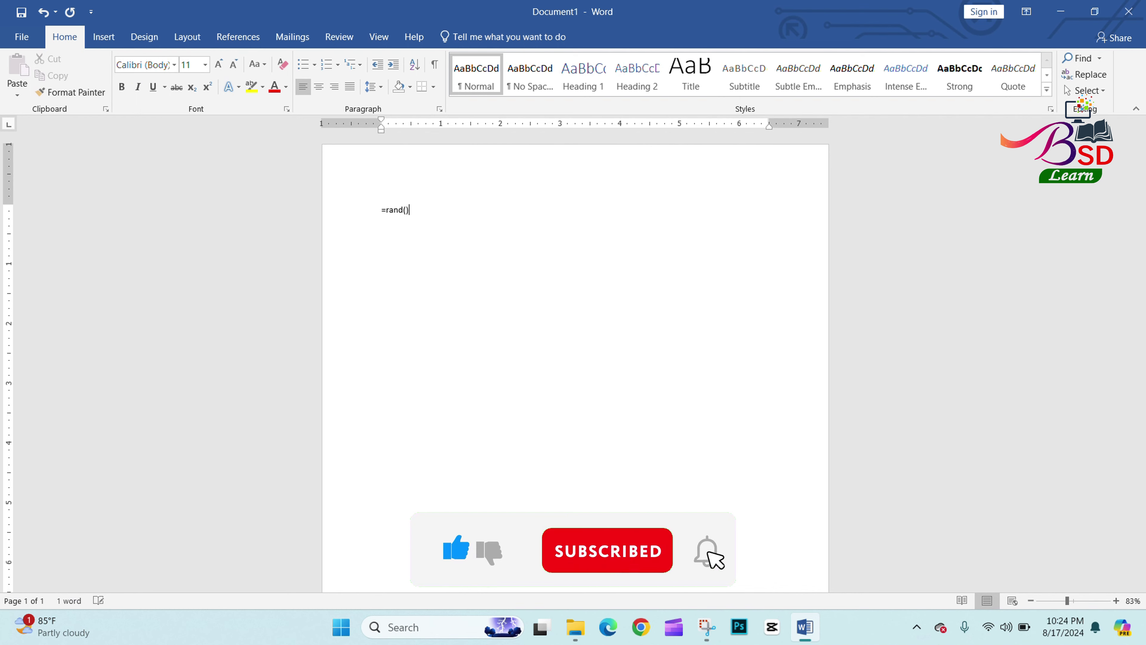
{"action": "left_click", "coordinate": [358, 210]}
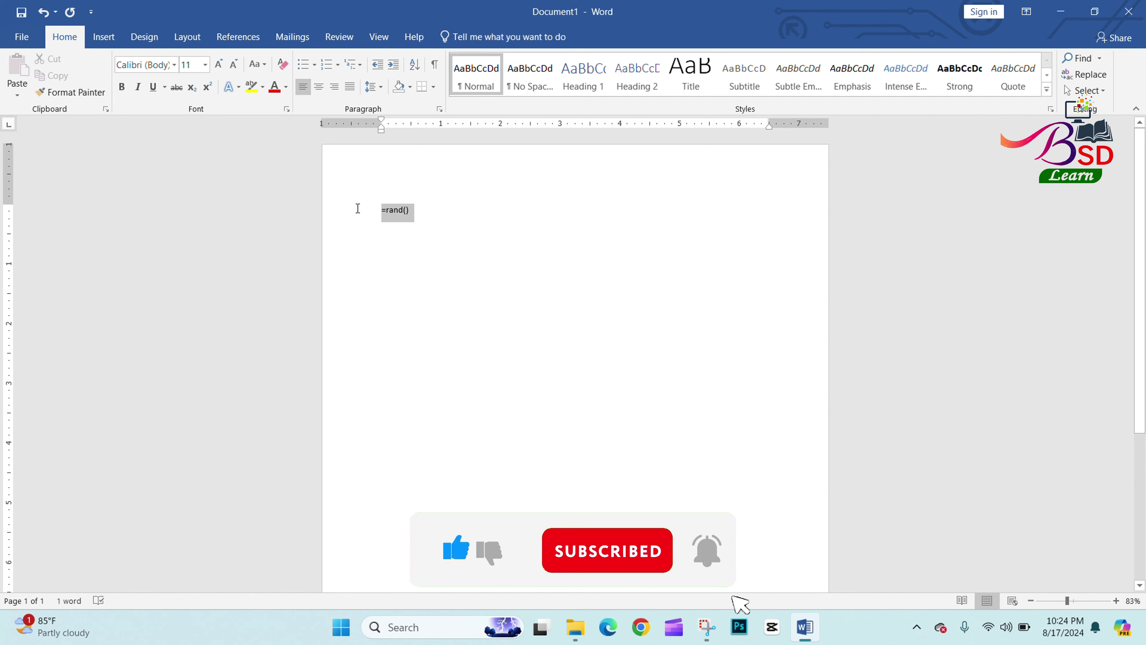
{"action": "left_click", "coordinate": [218, 64]}
{"action": "left_click", "coordinate": [218, 64]}
{"action": "left_click", "coordinate": [218, 64]}
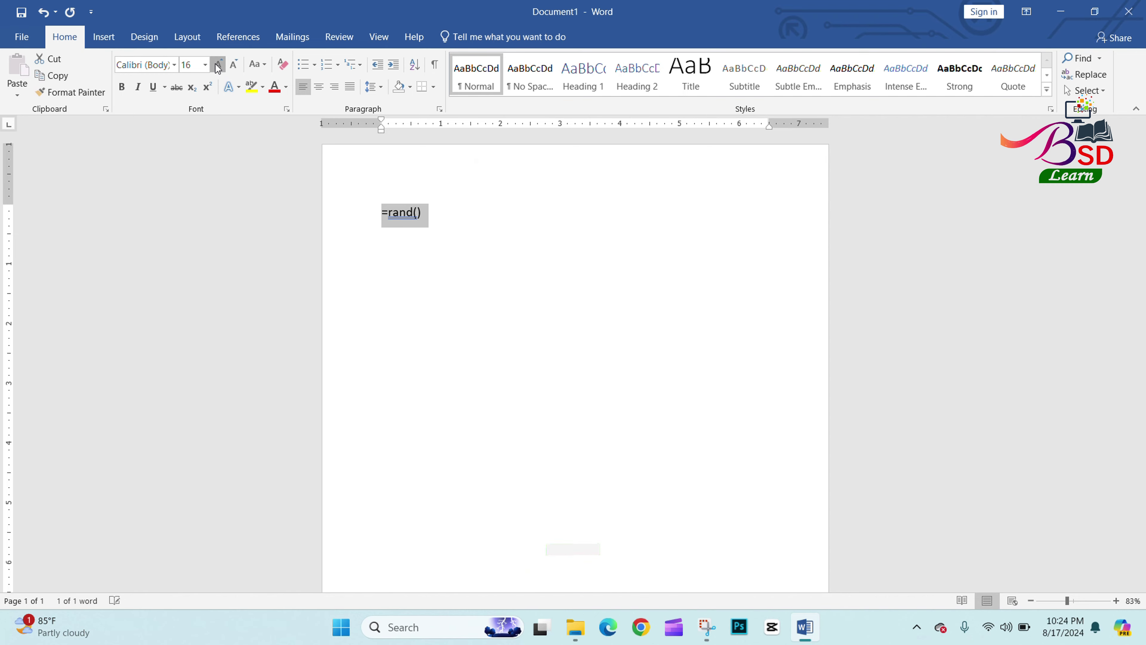
{"action": "left_click", "coordinate": [218, 64]}
{"action": "left_click", "coordinate": [217, 65]}
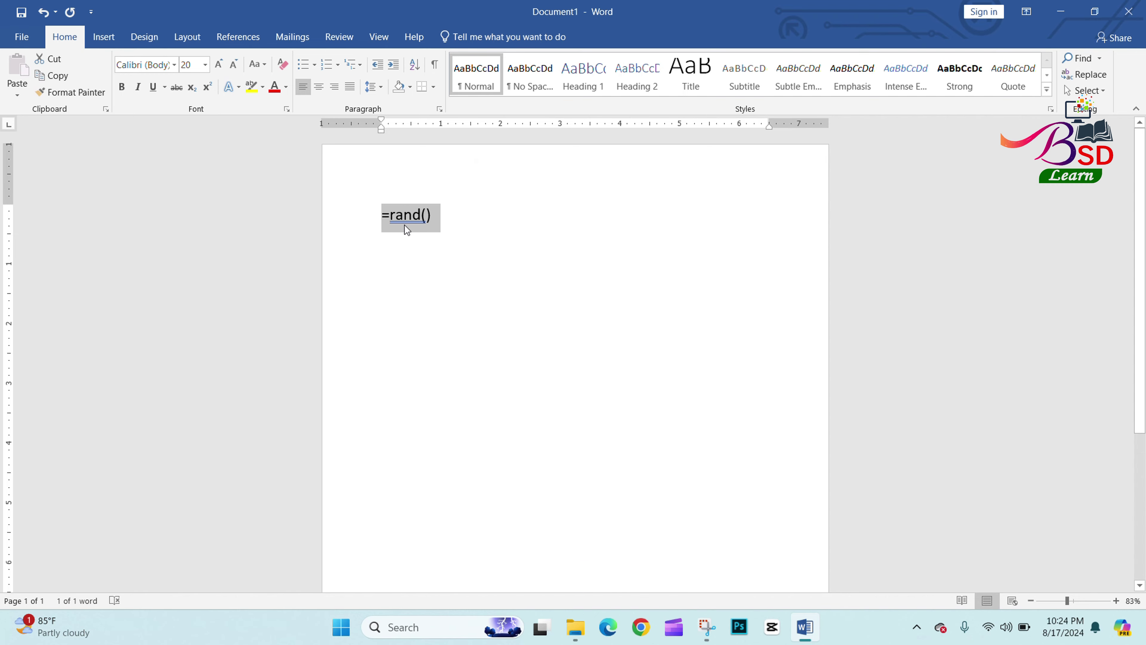
{"action": "key", "text": "Return"}
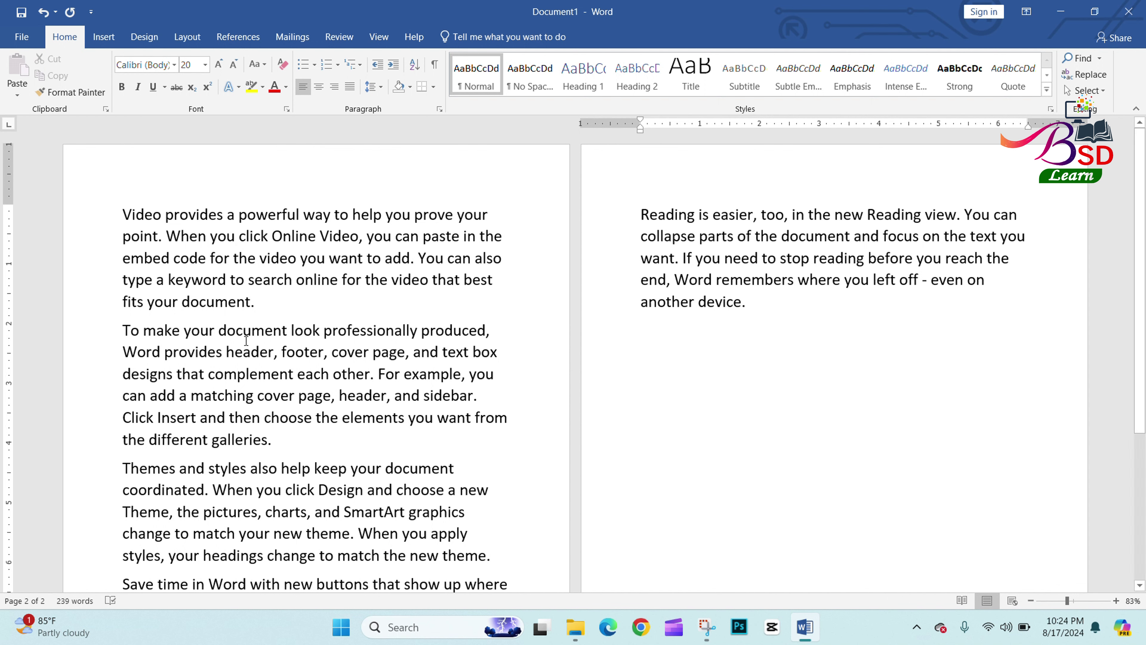
Justify the whole document, set its font size to 18, and clear the selection.
{"action": "key", "text": "ctrl+a"}
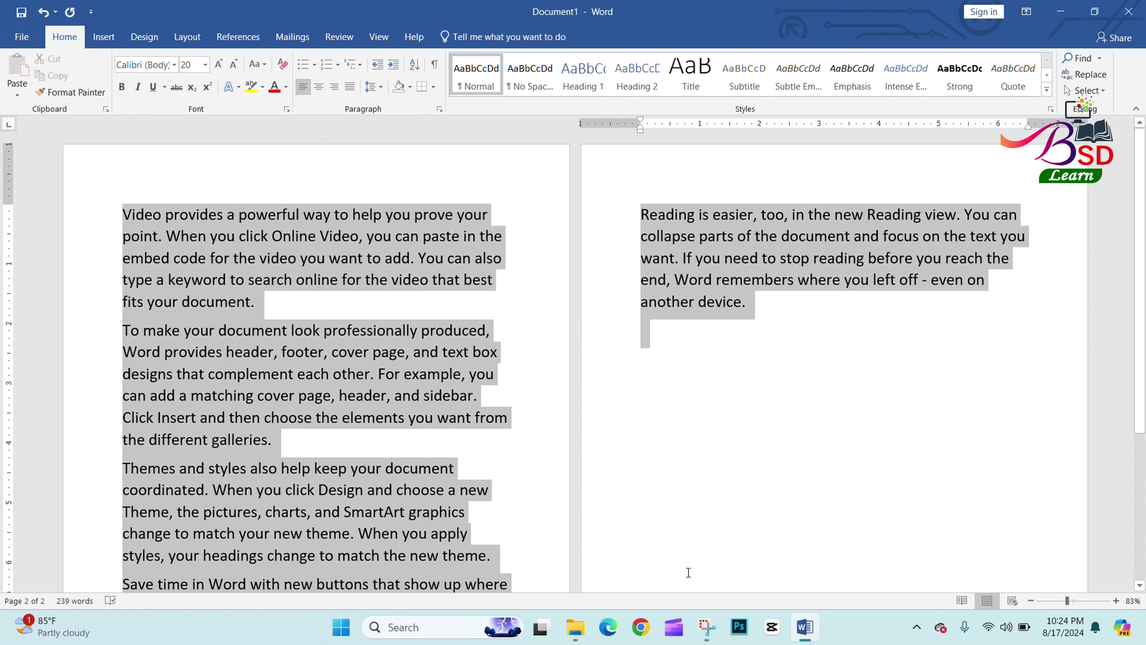
{"action": "left_click", "coordinate": [351, 93]}
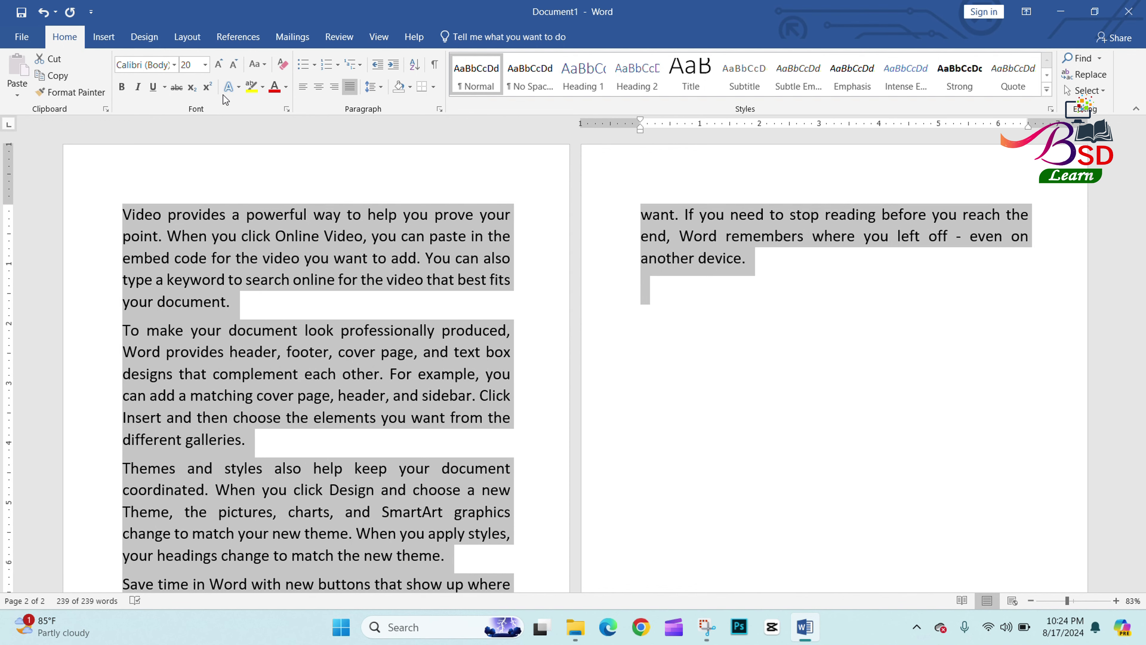
{"action": "left_click", "coordinate": [234, 64]}
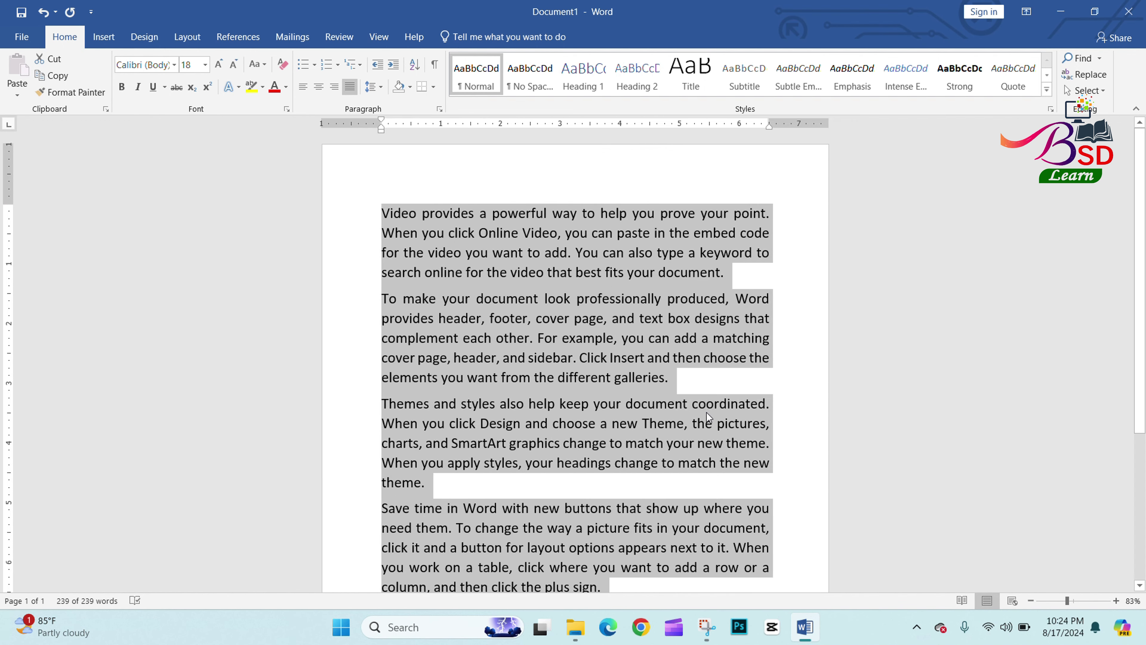
{"action": "scroll", "coordinate": [707, 411], "scroll_direction": "down", "scroll_amount": 1}
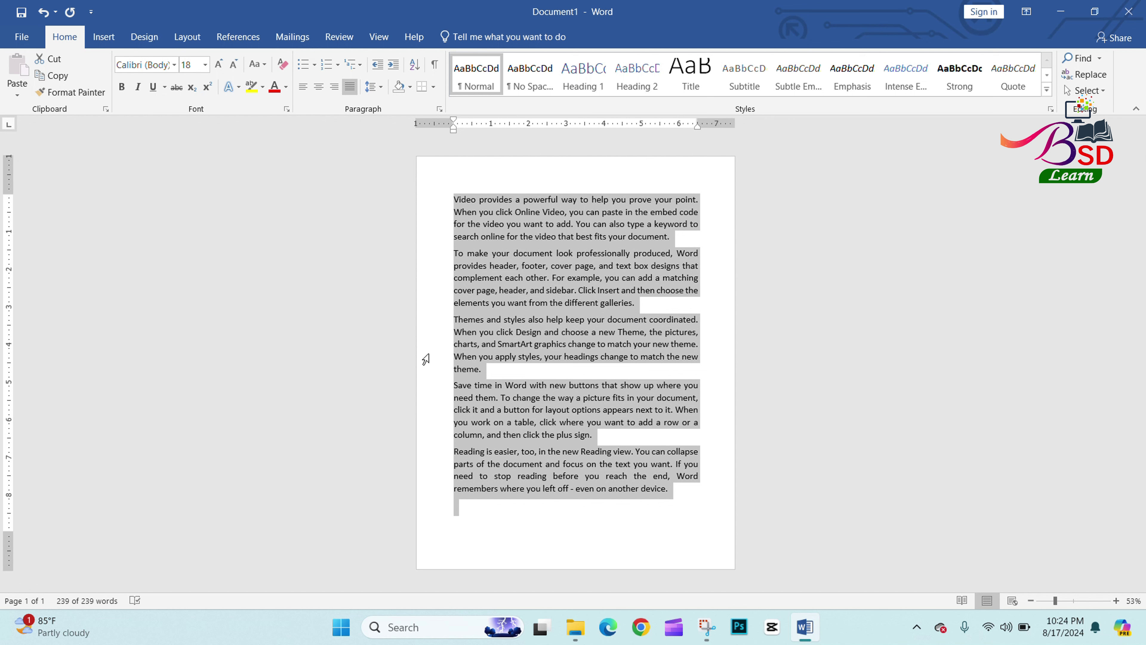
{"action": "left_click", "coordinate": [653, 356]}
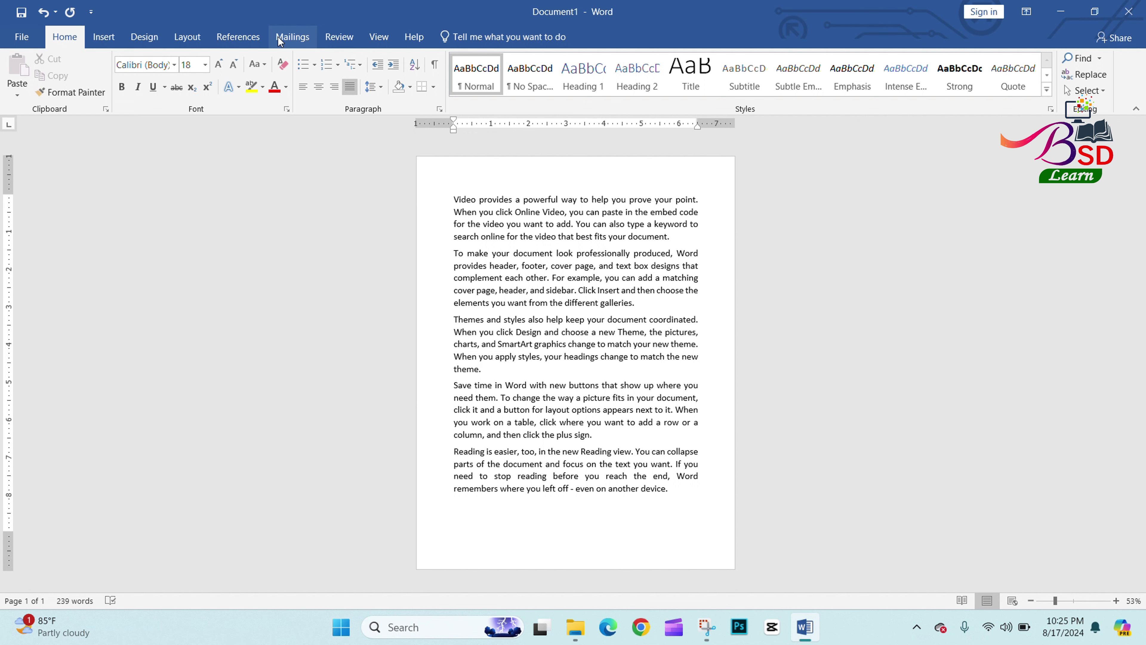
Reveal the Review tab's Translate options: Translate Selection and Translate Document.
{"action": "left_click", "coordinate": [293, 36]}
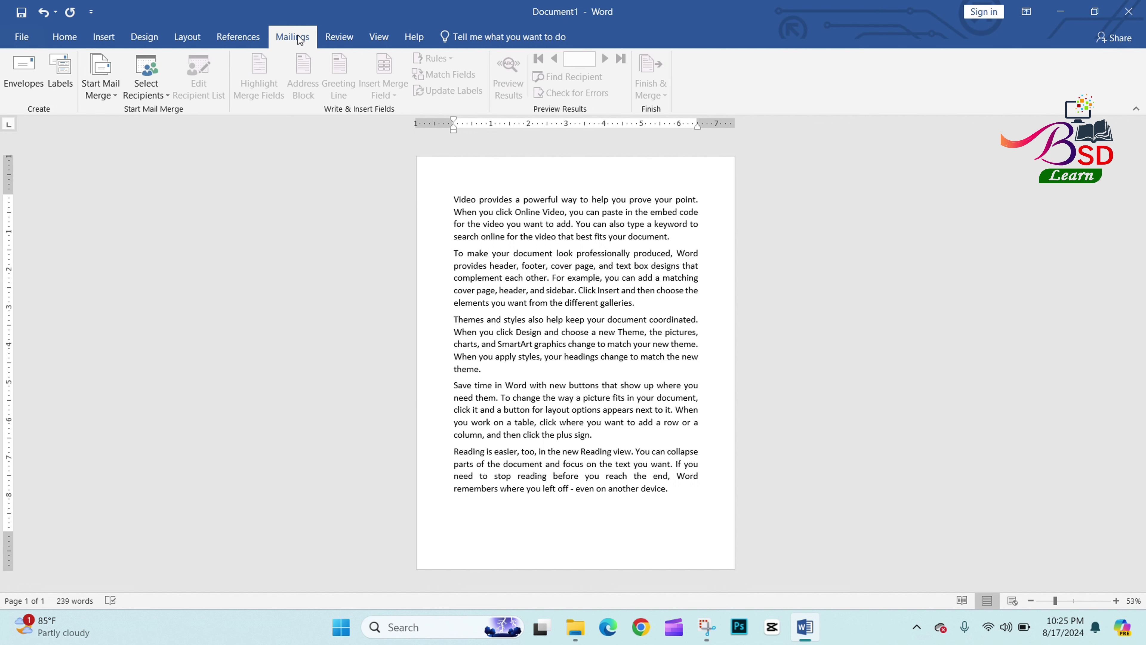
{"action": "left_click", "coordinate": [339, 36]}
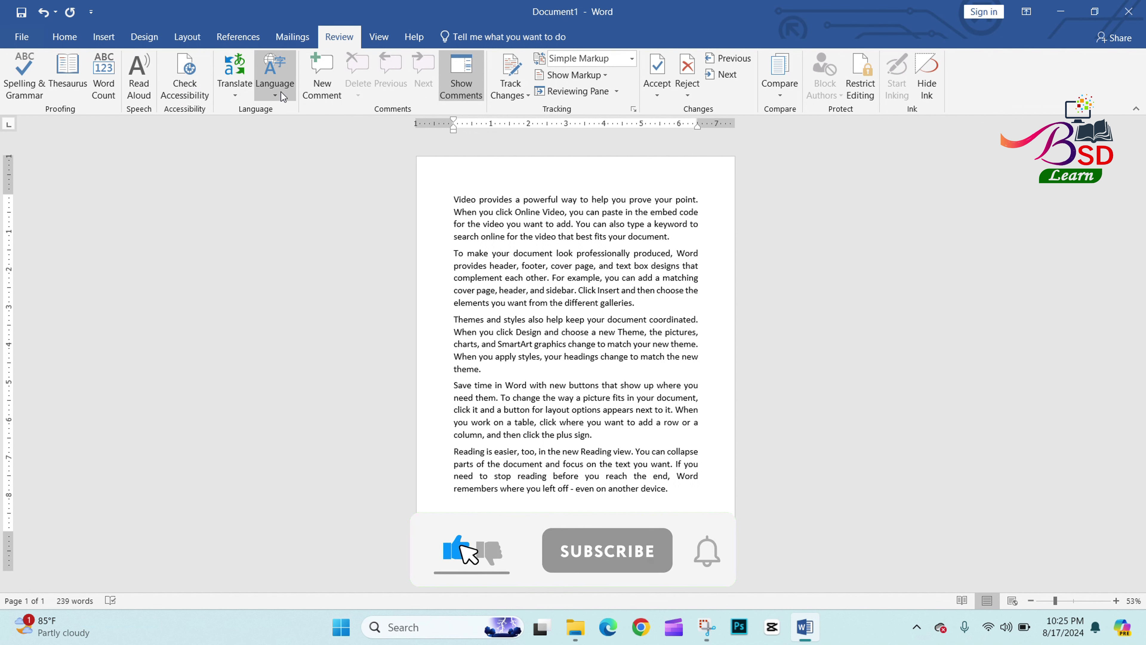
{"action": "left_click", "coordinate": [238, 95]}
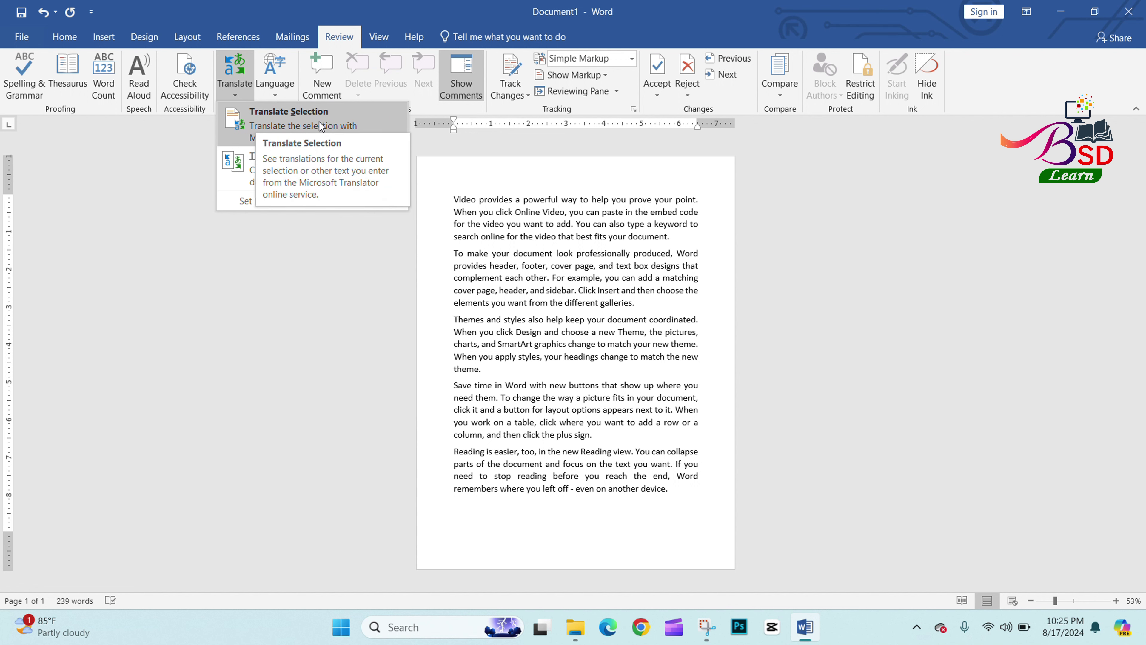
Translate all five selected paragraphs with Translate Selection and view the Arabic output.
{"action": "left_click", "coordinate": [306, 121]}
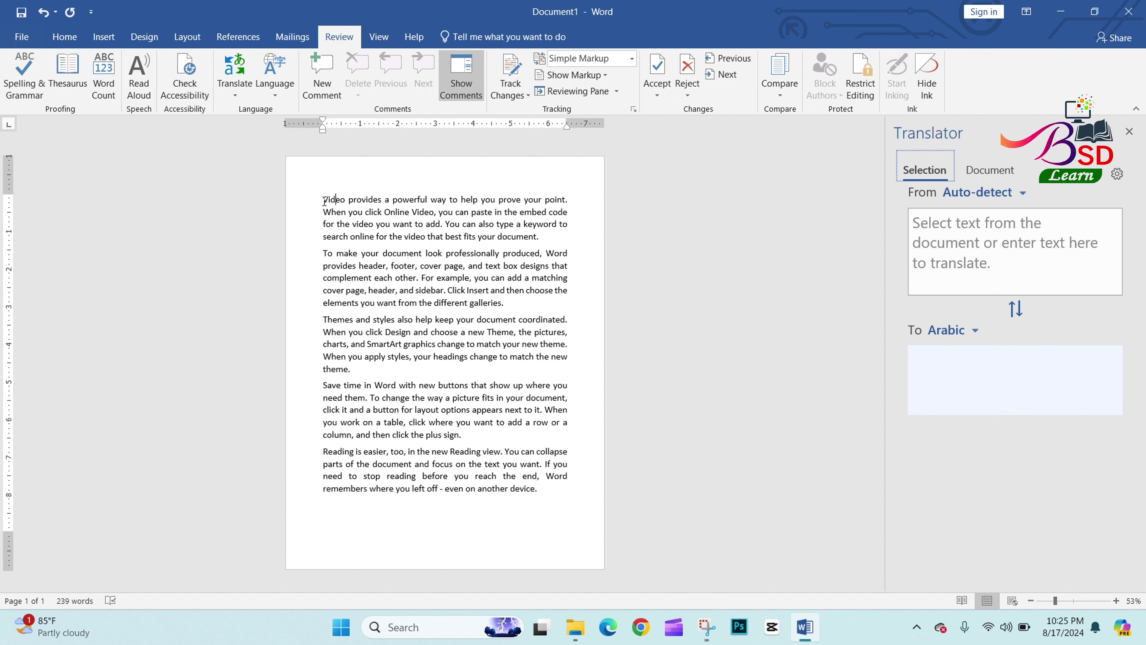
{"action": "left_click_drag", "start_coordinate": [324, 201], "coordinate": [547, 488]}
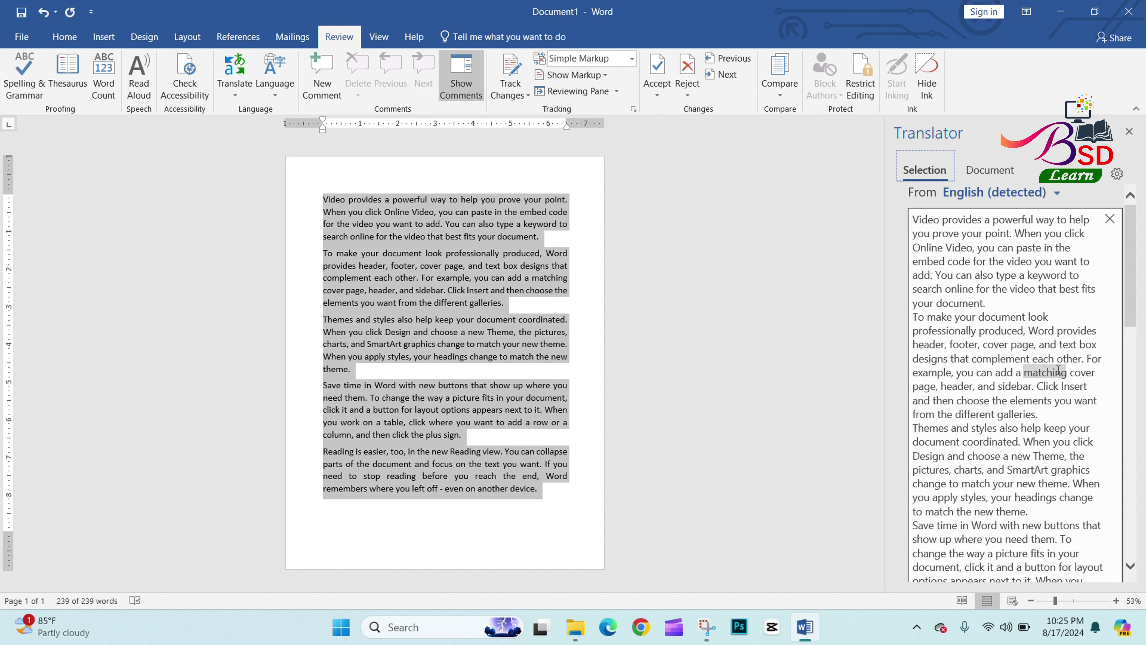
{"action": "left_click", "coordinate": [990, 172]}
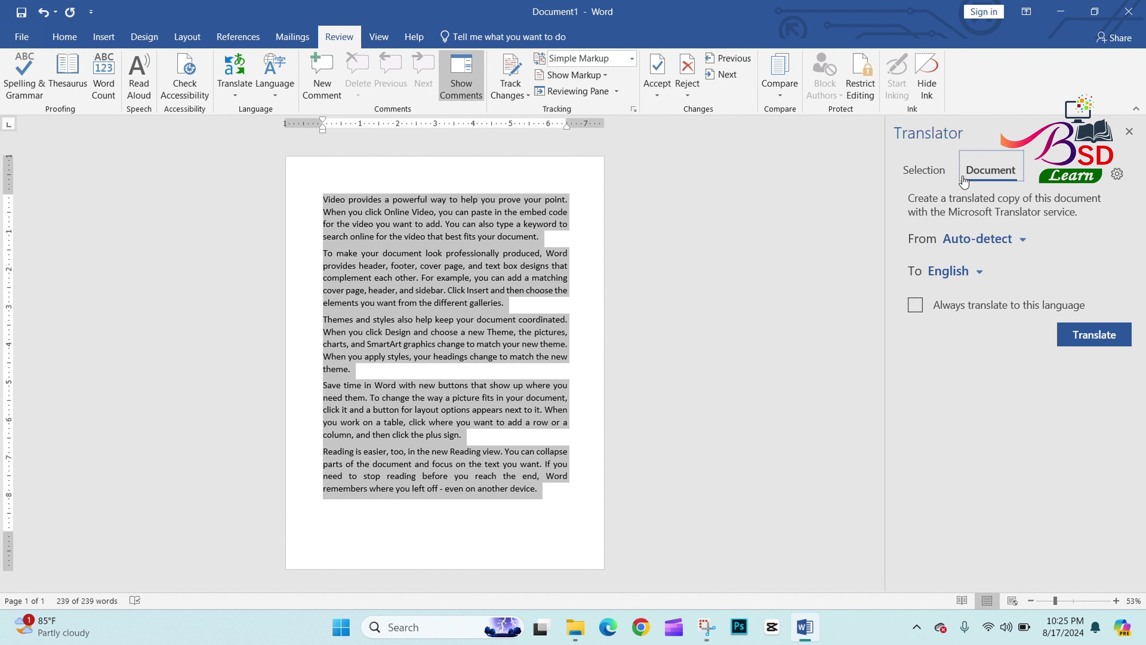
{"action": "left_click", "coordinate": [930, 178]}
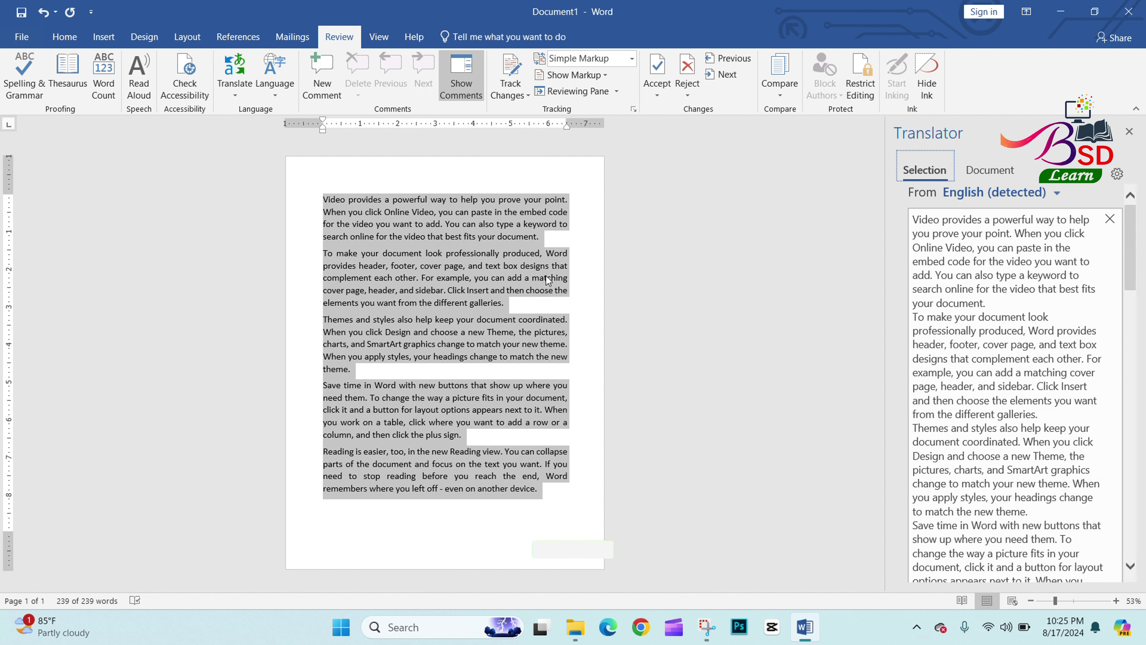
{"action": "scroll", "coordinate": [1057, 428], "scroll_direction": "down", "scroll_amount": 1}
{"action": "scroll", "coordinate": [1056, 429], "scroll_direction": "down", "scroll_amount": 10}
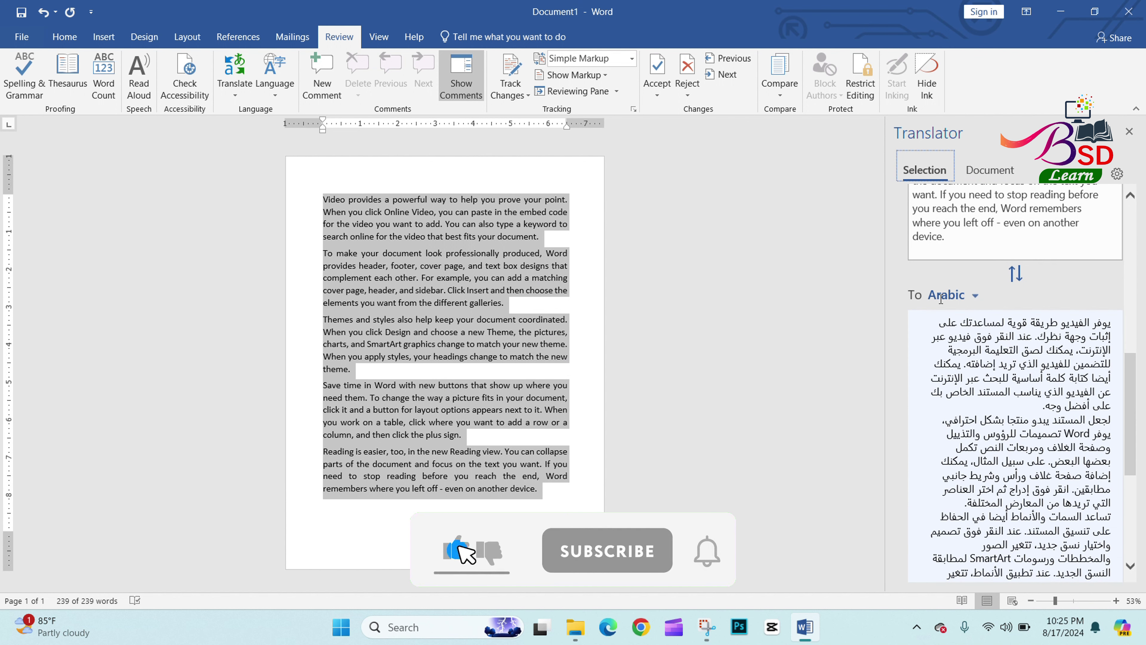
Open the Translator's To language list and scroll down to Japanese.
{"action": "left_click", "coordinate": [959, 296]}
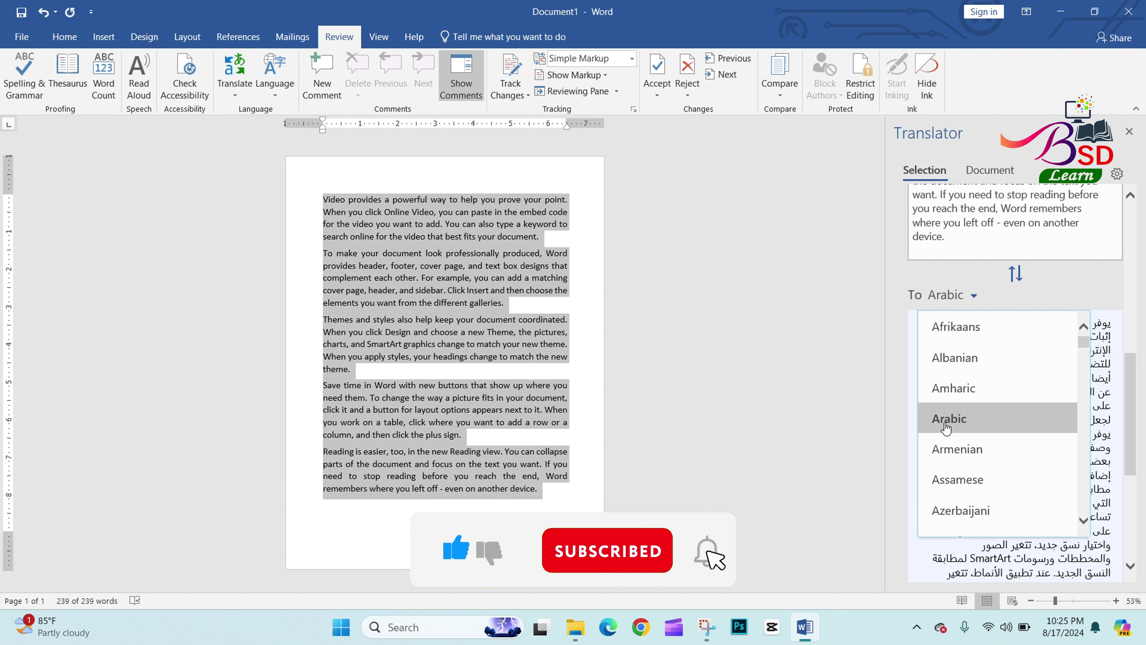
{"action": "scroll", "coordinate": [972, 422], "scroll_direction": "down", "scroll_amount": 1}
{"action": "scroll", "coordinate": [972, 423], "scroll_direction": "down", "scroll_amount": 3}
{"action": "scroll", "coordinate": [973, 425], "scroll_direction": "down", "scroll_amount": 3}
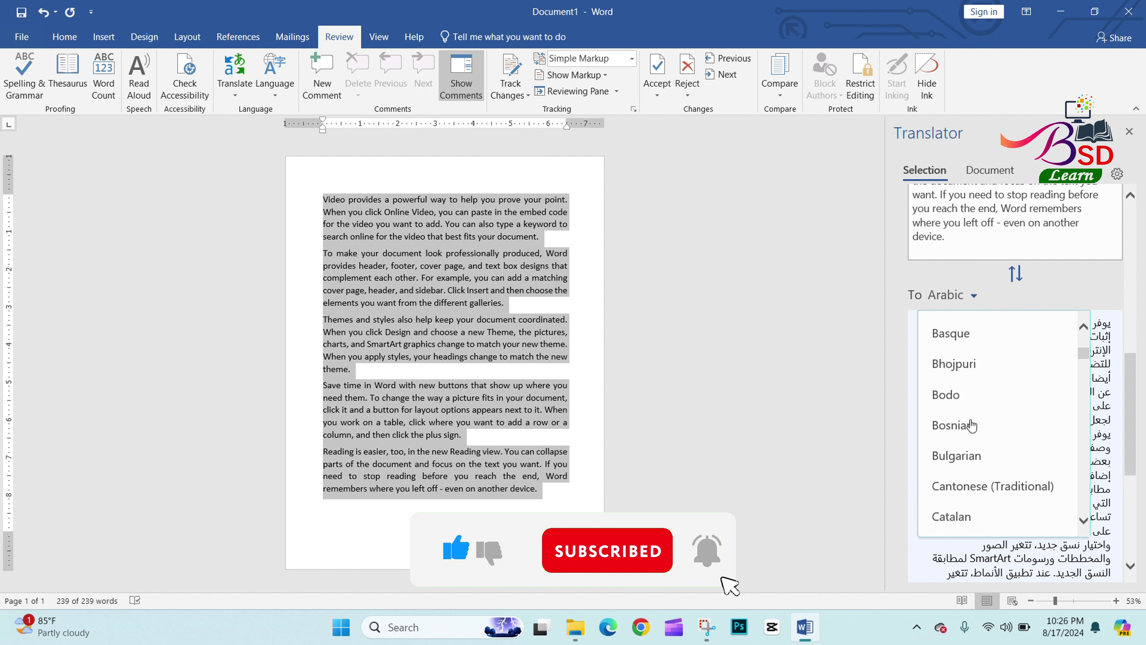
{"action": "scroll", "coordinate": [973, 425], "scroll_direction": "down", "scroll_amount": 3}
{"action": "scroll", "coordinate": [973, 425], "scroll_direction": "down", "scroll_amount": 3}
{"action": "scroll", "coordinate": [971, 425], "scroll_direction": "down", "scroll_amount": 4}
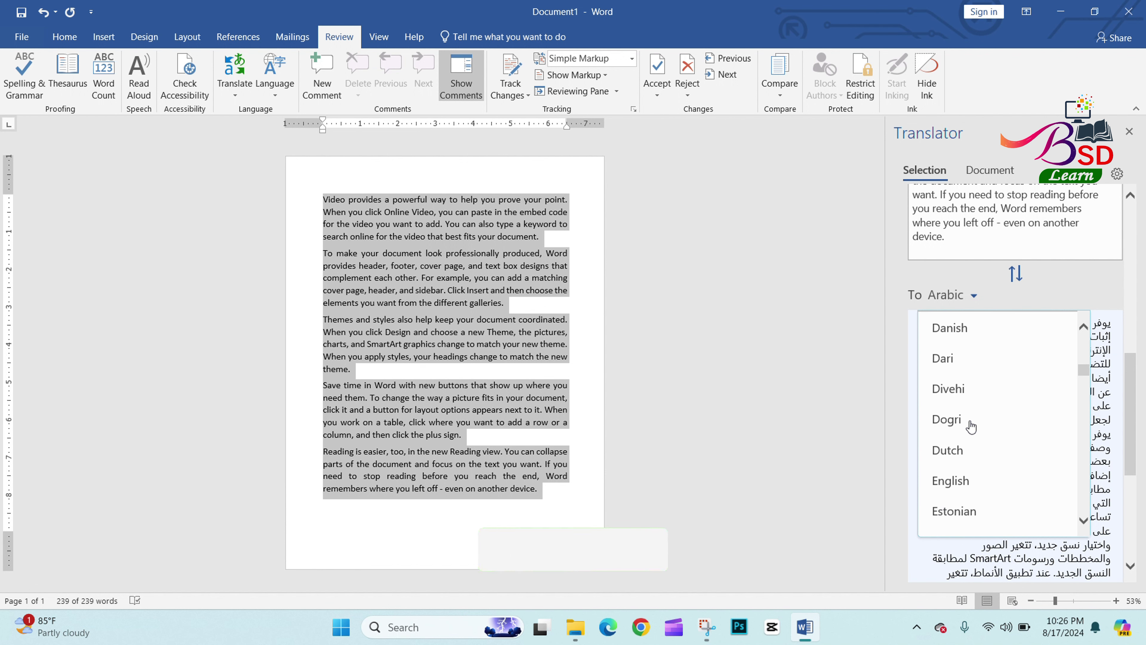
{"action": "scroll", "coordinate": [953, 481], "scroll_direction": "down", "scroll_amount": 2}
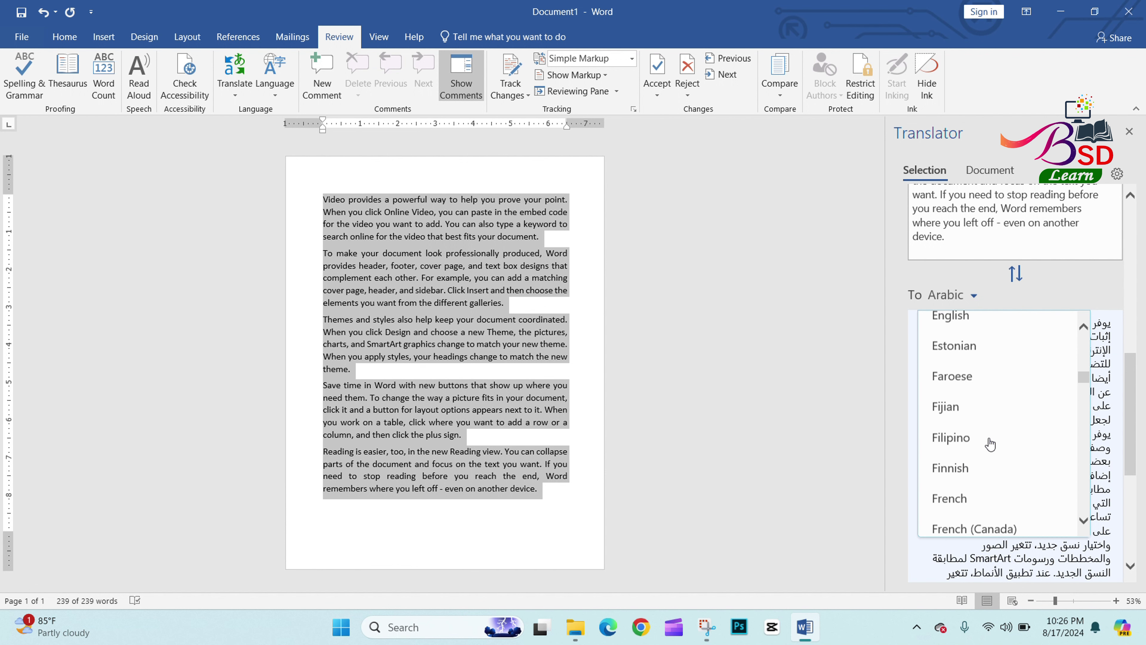
{"action": "scroll", "coordinate": [952, 473], "scroll_direction": "down", "scroll_amount": 2}
{"action": "scroll", "coordinate": [965, 474], "scroll_direction": "down", "scroll_amount": 1}
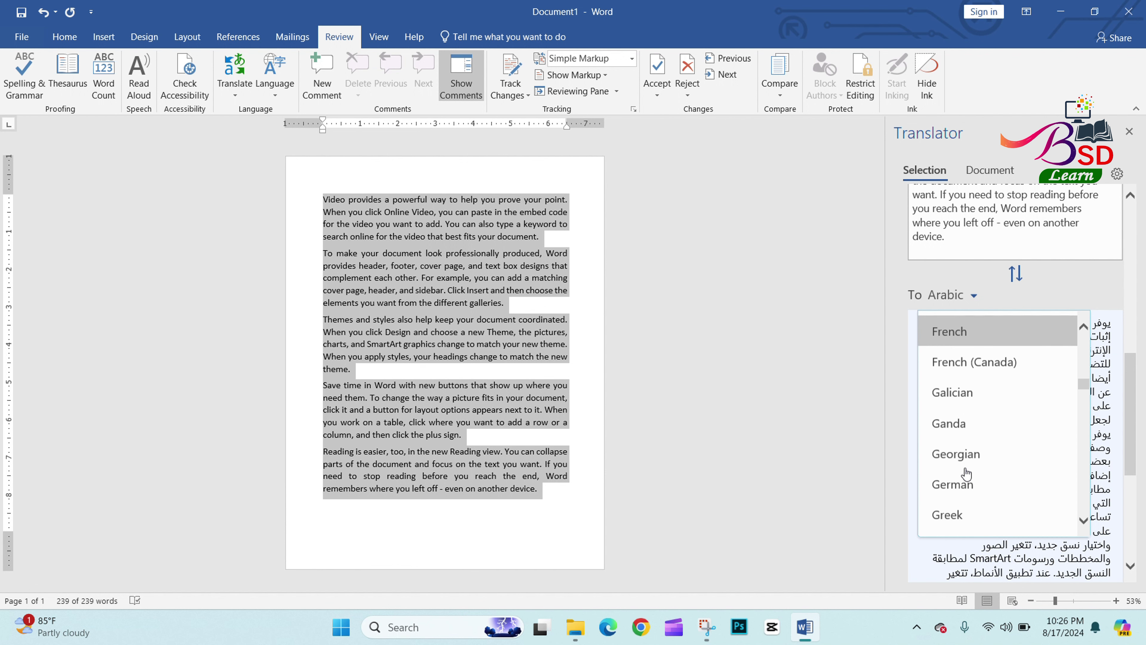
{"action": "scroll", "coordinate": [965, 472], "scroll_direction": "down", "scroll_amount": 1}
{"action": "scroll", "coordinate": [973, 467], "scroll_direction": "down", "scroll_amount": 1}
{"action": "scroll", "coordinate": [977, 465], "scroll_direction": "down", "scroll_amount": 1}
{"action": "scroll", "coordinate": [975, 465], "scroll_direction": "down", "scroll_amount": 2}
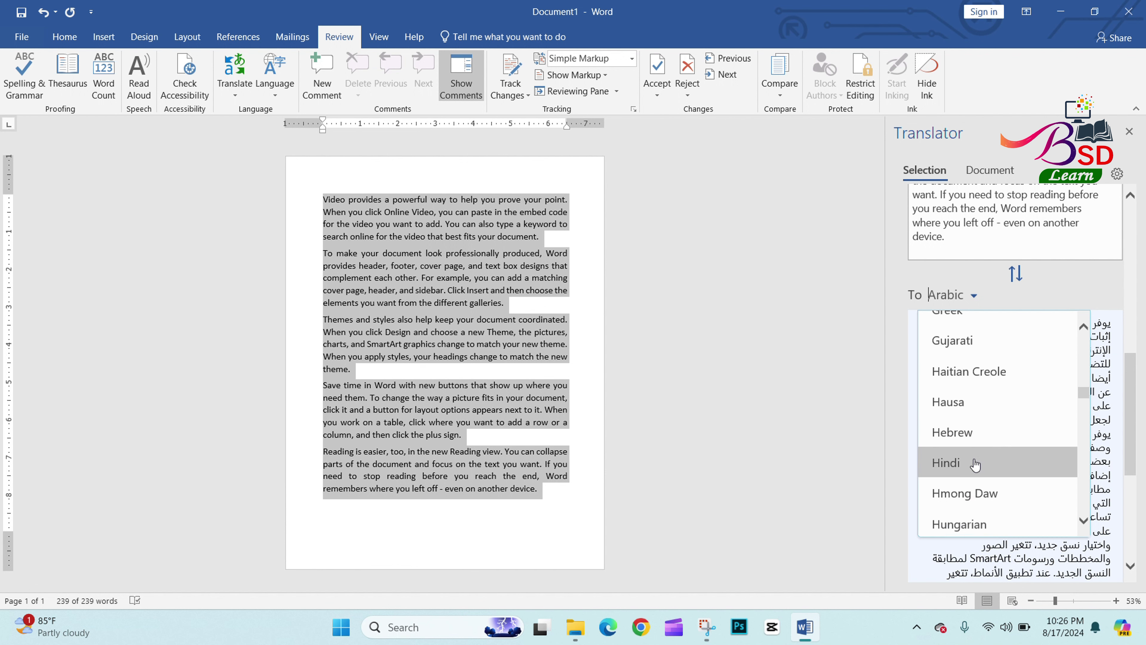
{"action": "scroll", "coordinate": [975, 462], "scroll_direction": "down", "scroll_amount": 3}
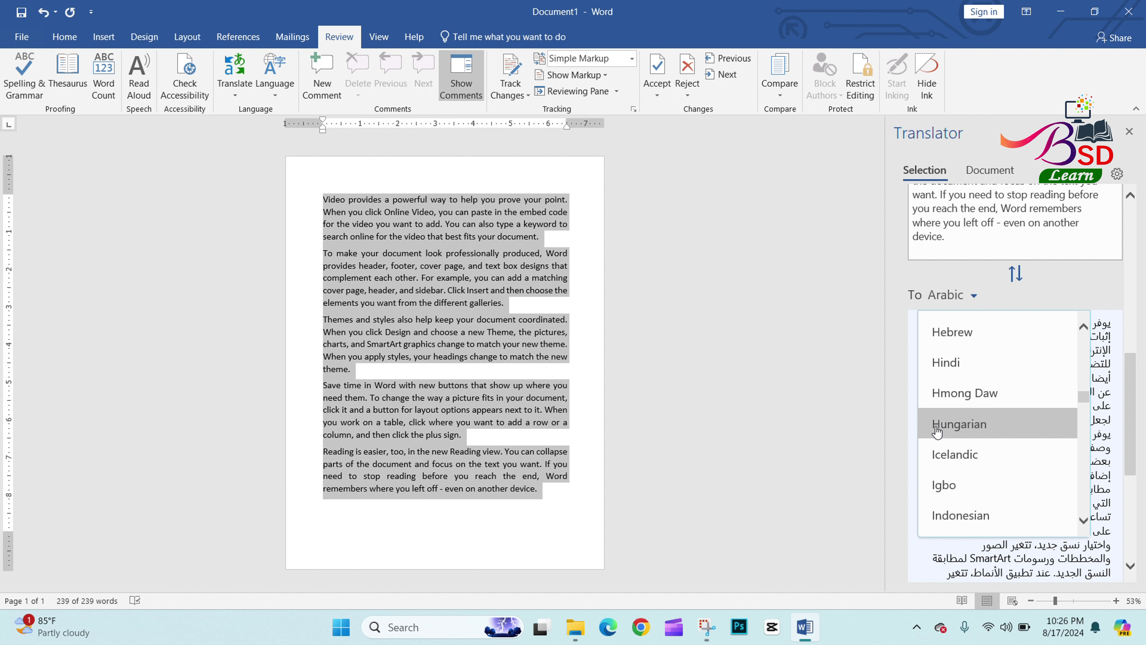
{"action": "scroll", "coordinate": [981, 432], "scroll_direction": "down", "scroll_amount": 2}
{"action": "scroll", "coordinate": [981, 433], "scroll_direction": "down", "scroll_amount": 2}
{"action": "scroll", "coordinate": [981, 433], "scroll_direction": "down", "scroll_amount": 2}
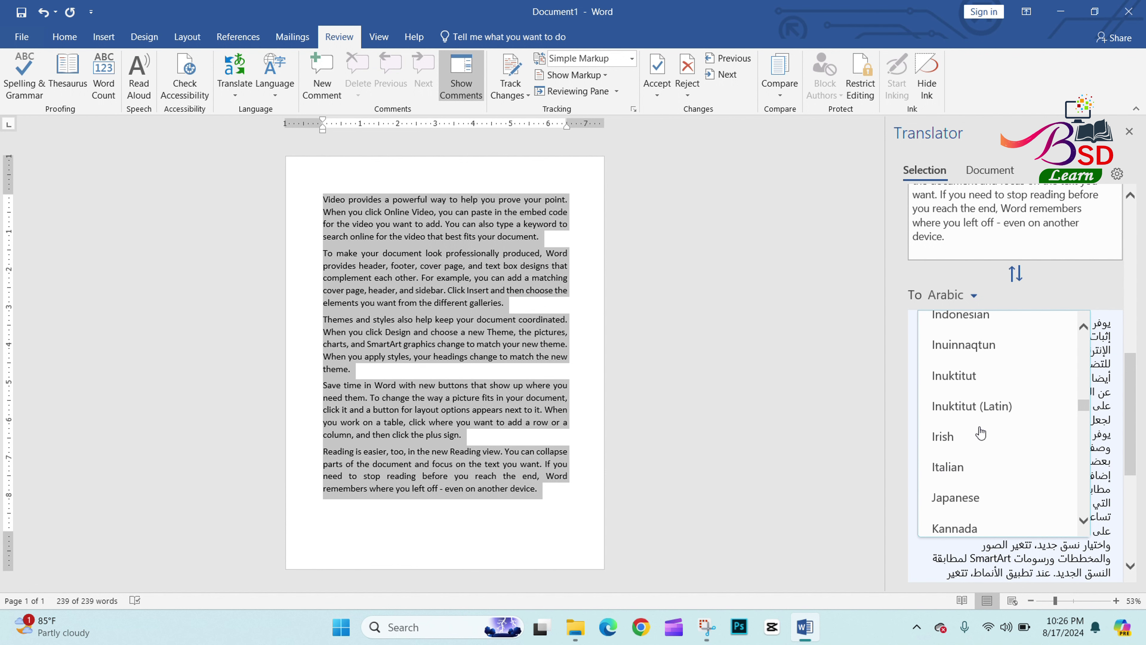
{"action": "scroll", "coordinate": [981, 433], "scroll_direction": "down", "scroll_amount": 2}
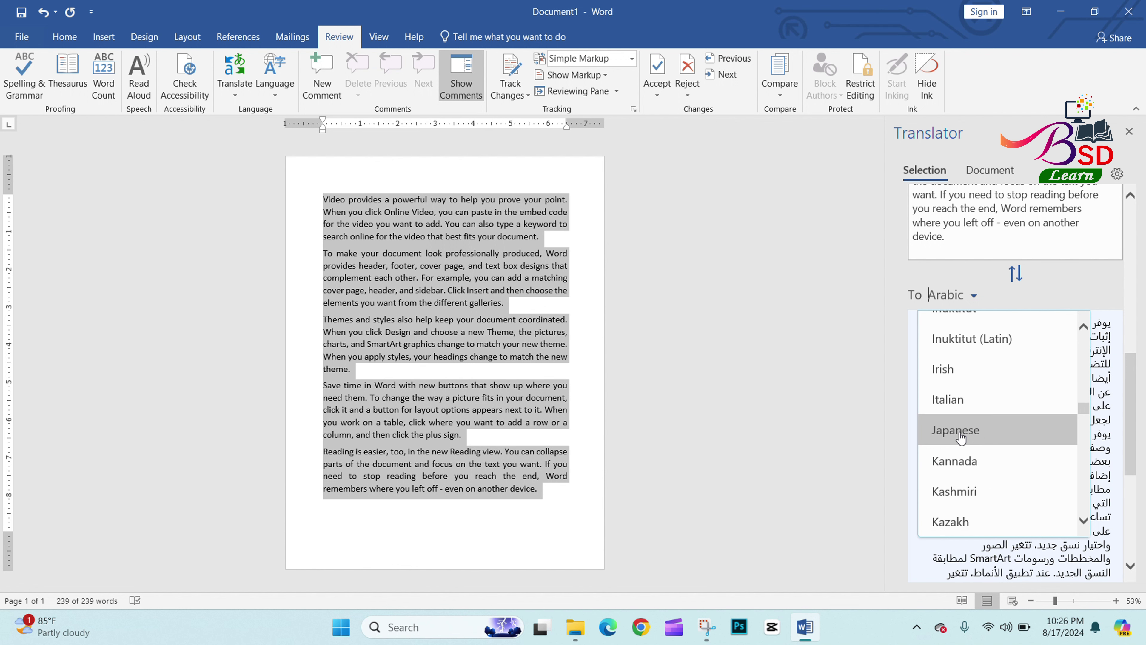
Set the target language to Japanese and review the Japanese preview of all paragraphs.
{"action": "left_click", "coordinate": [959, 437]}
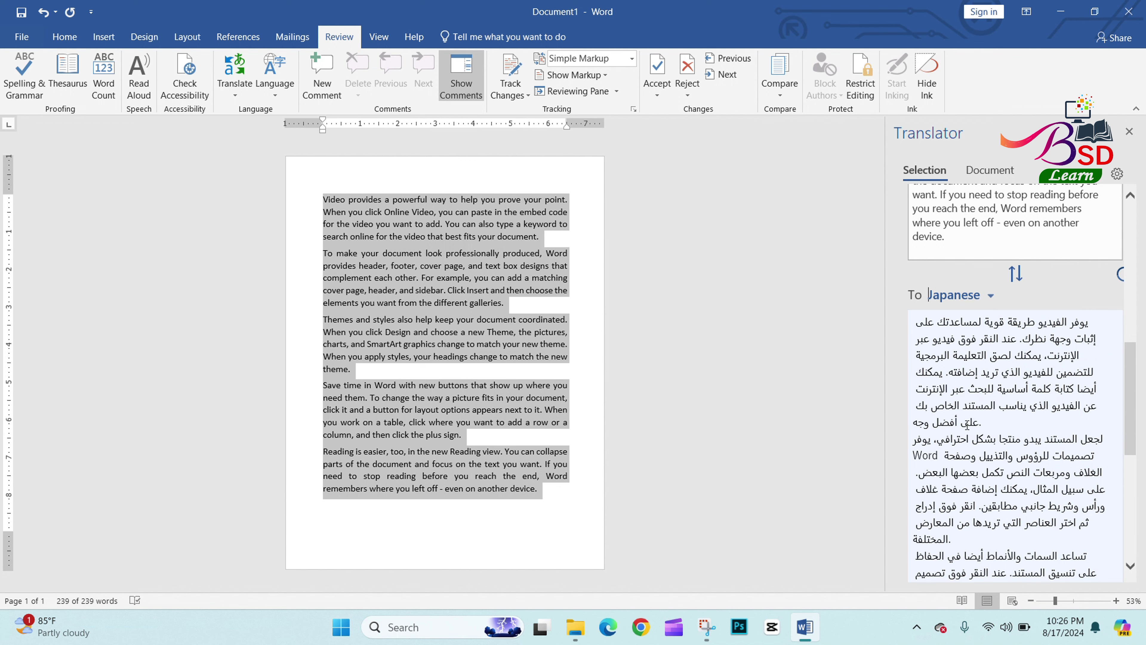
{"action": "scroll", "coordinate": [1015, 452], "scroll_direction": "down", "scroll_amount": 3}
{"action": "scroll", "coordinate": [1020, 443], "scroll_direction": "down", "scroll_amount": 3}
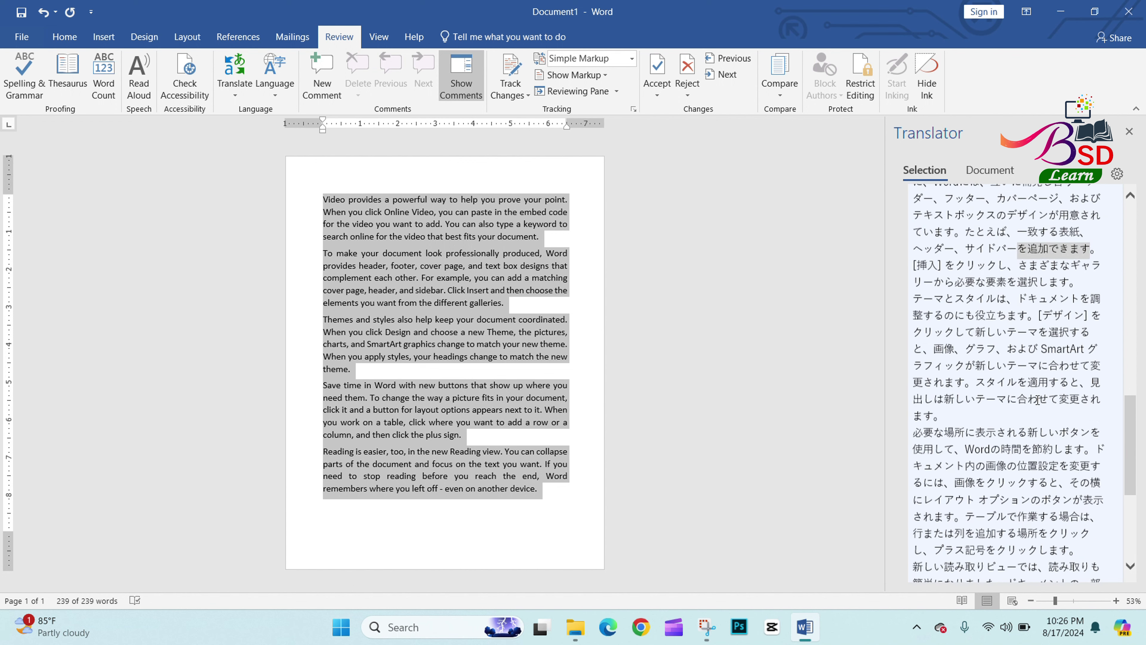
{"action": "scroll", "coordinate": [1027, 429], "scroll_direction": "down", "scroll_amount": 5}
{"action": "scroll", "coordinate": [1030, 420], "scroll_direction": "up", "scroll_amount": 3}
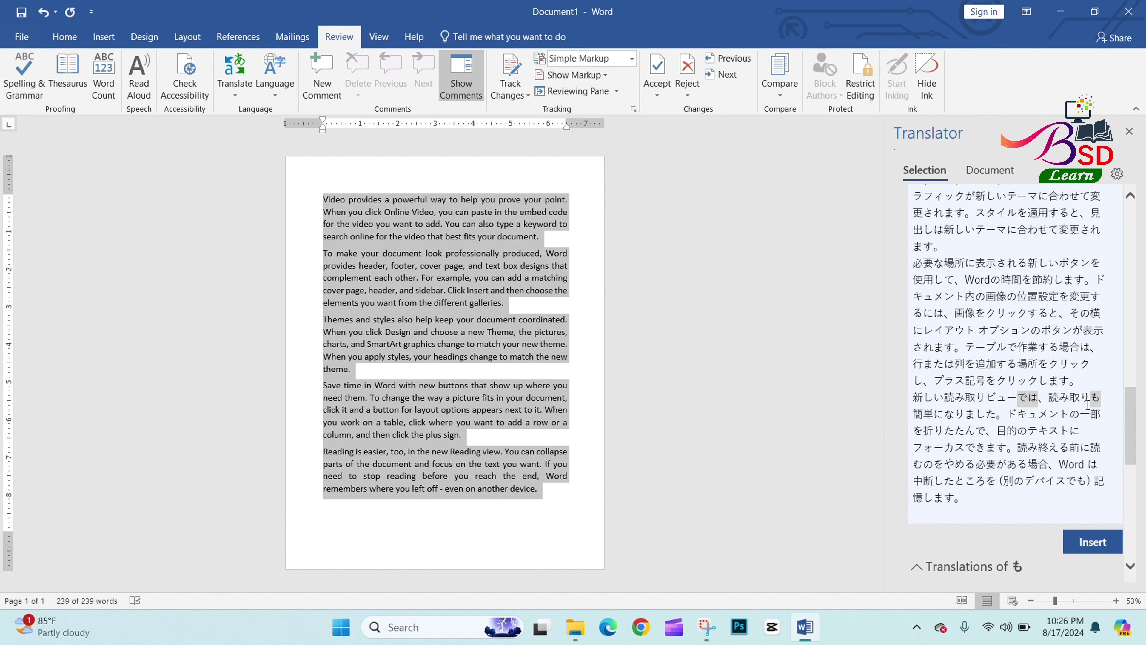
{"action": "scroll", "coordinate": [1029, 409], "scroll_direction": "down", "scroll_amount": 2}
{"action": "scroll", "coordinate": [1026, 397], "scroll_direction": "down", "scroll_amount": 1}
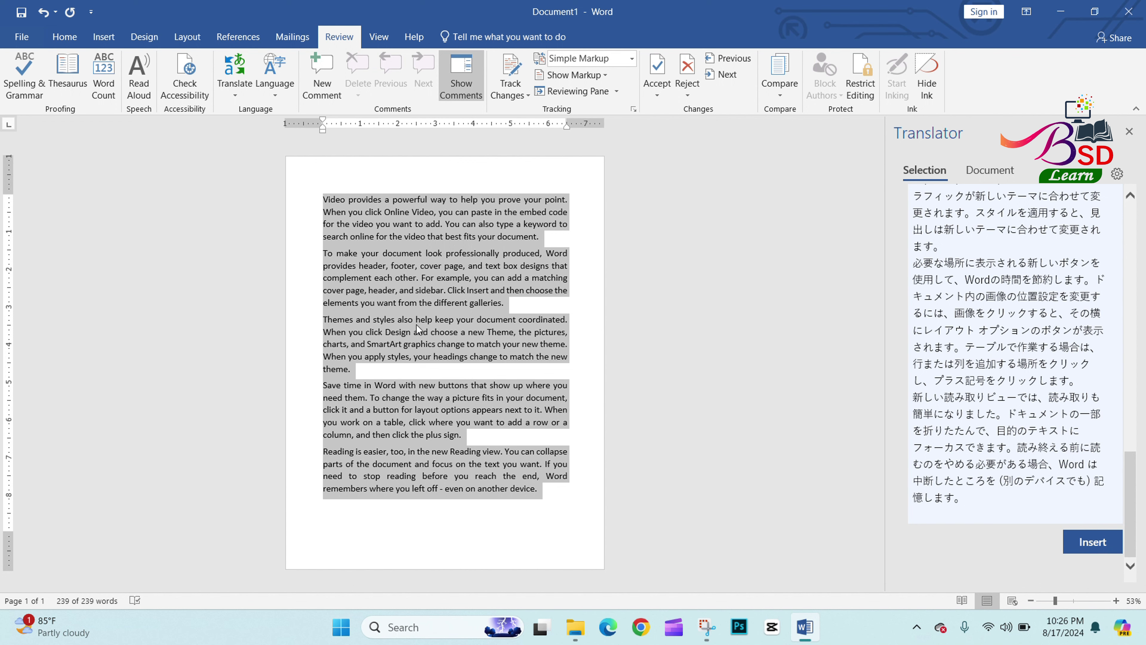
Insert the Japanese translation into the document and select all the Japanese text.
{"action": "left_click", "coordinate": [1087, 541]}
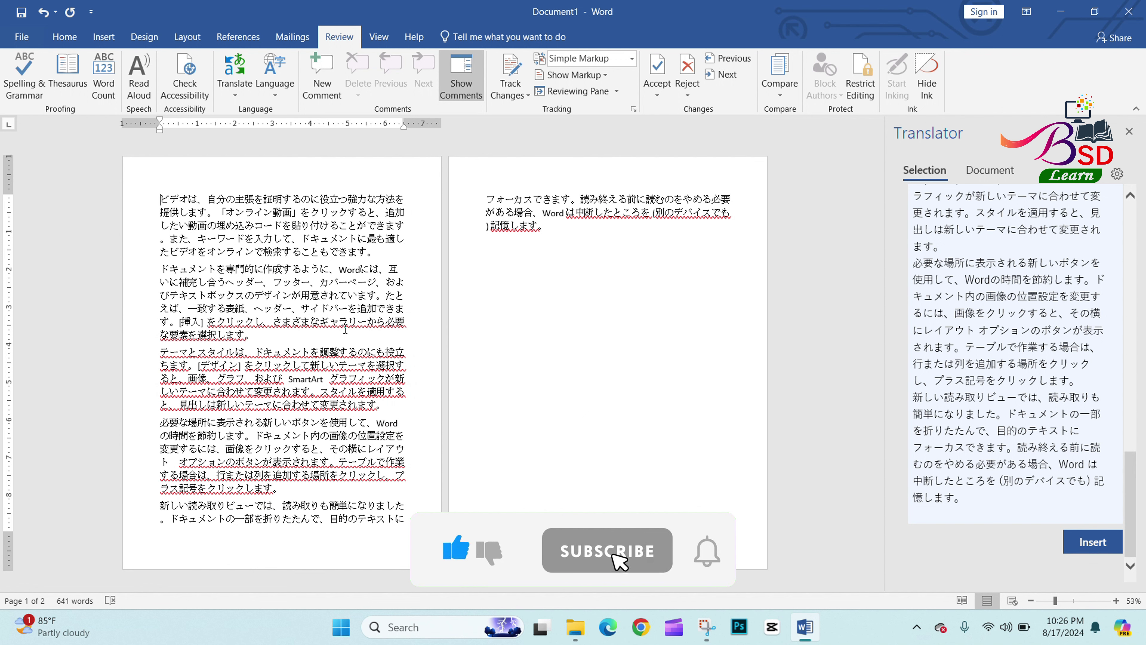
{"action": "left_click_drag", "start_coordinate": [679, 283], "coordinate": [159, 197]}
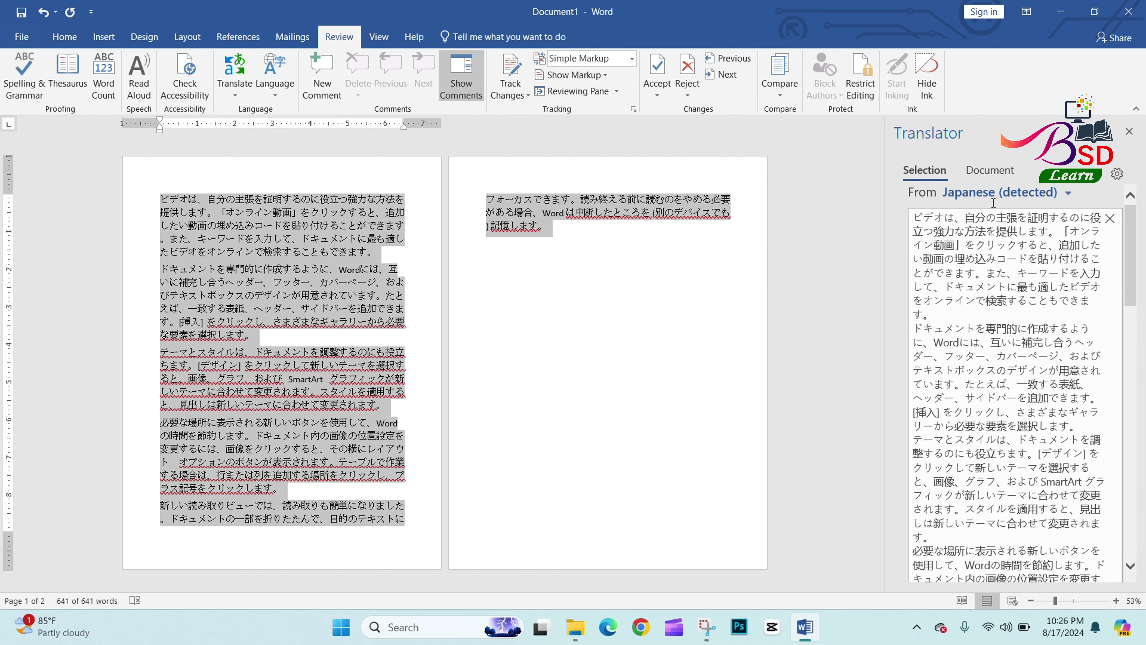
{"action": "scroll", "coordinate": [984, 316], "scroll_direction": "down", "scroll_amount": 3}
{"action": "scroll", "coordinate": [984, 389], "scroll_direction": "down", "scroll_amount": 3}
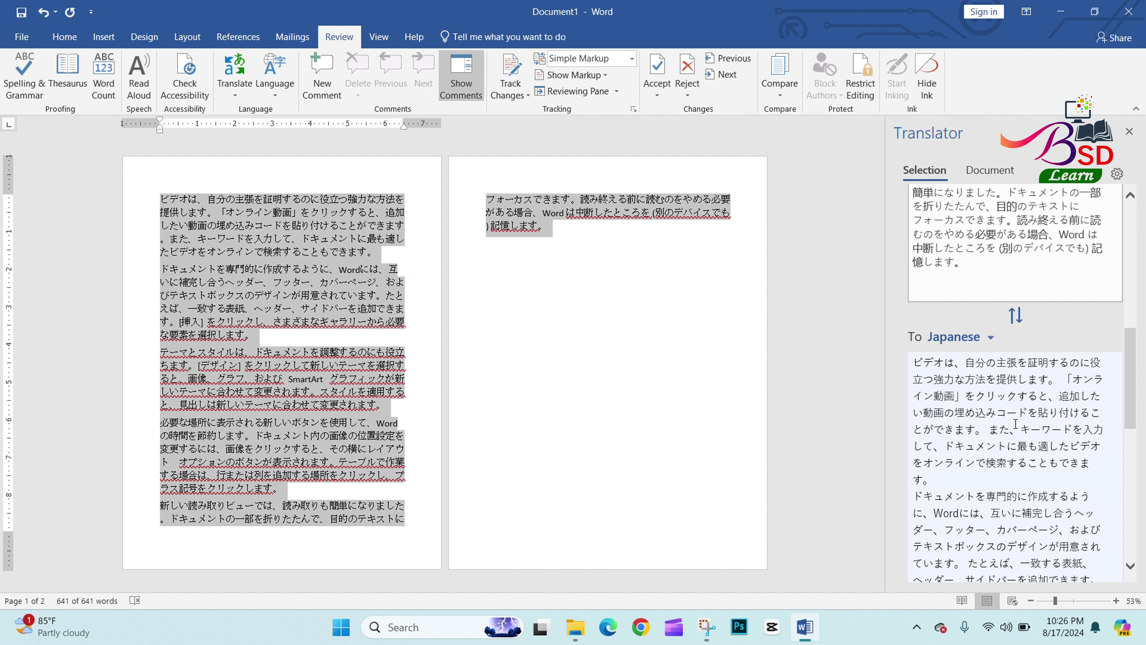
Switch the target language to Korean and insert the Korean translation over the Japanese text.
{"action": "left_click", "coordinate": [988, 338]}
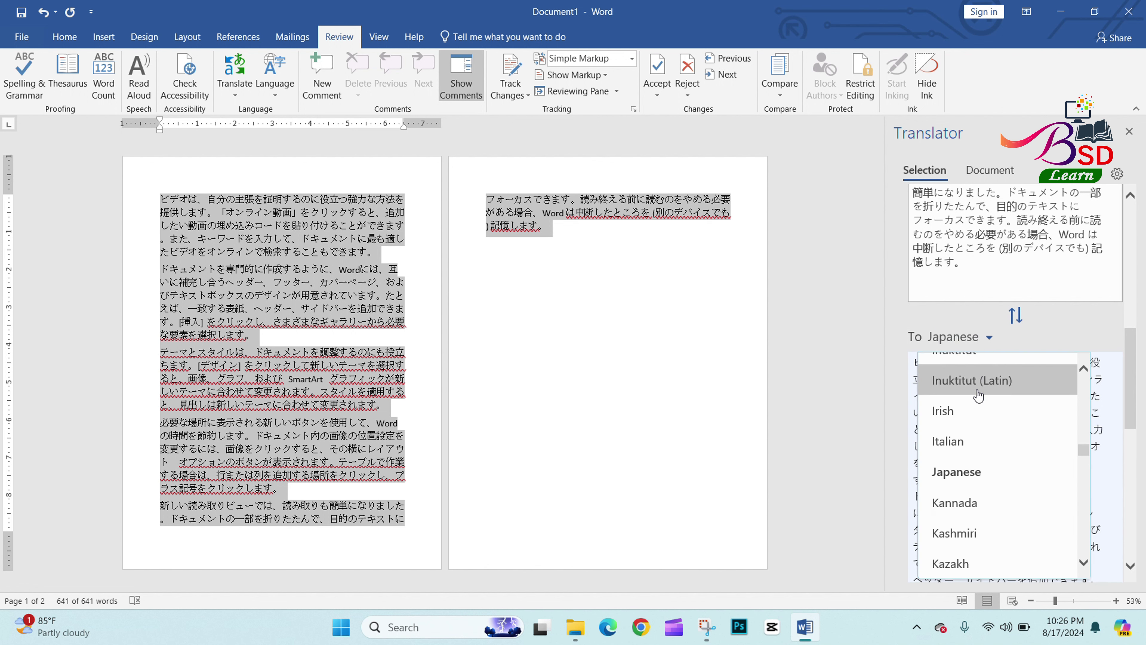
{"action": "scroll", "coordinate": [970, 533], "scroll_direction": "down", "scroll_amount": 1}
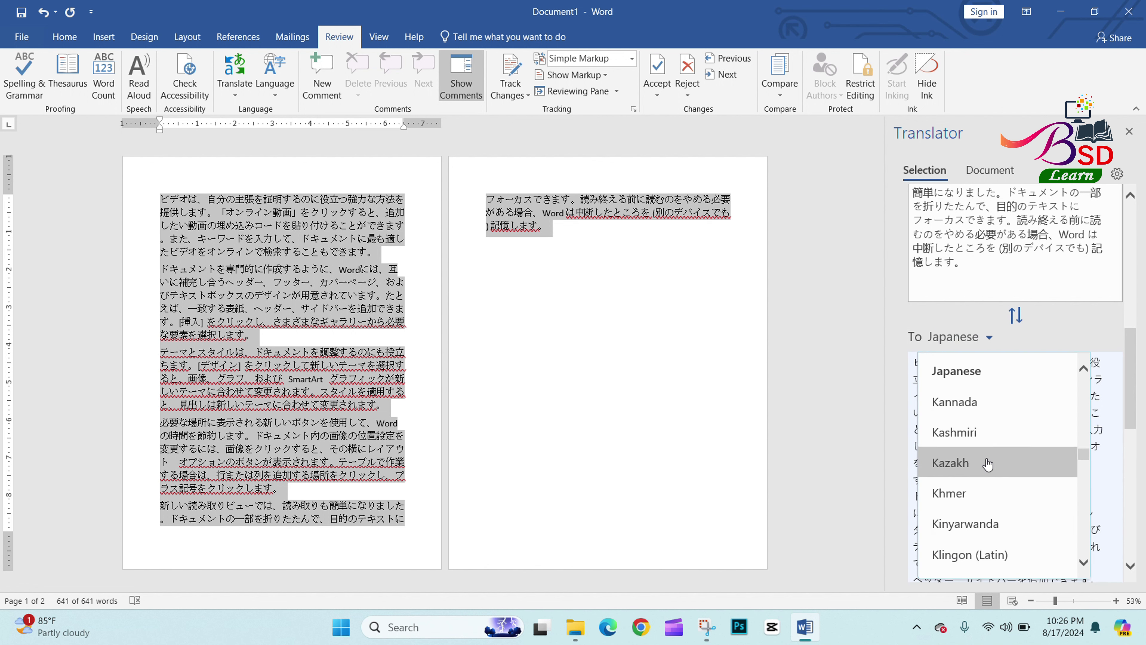
{"action": "scroll", "coordinate": [984, 463], "scroll_direction": "down", "scroll_amount": 2}
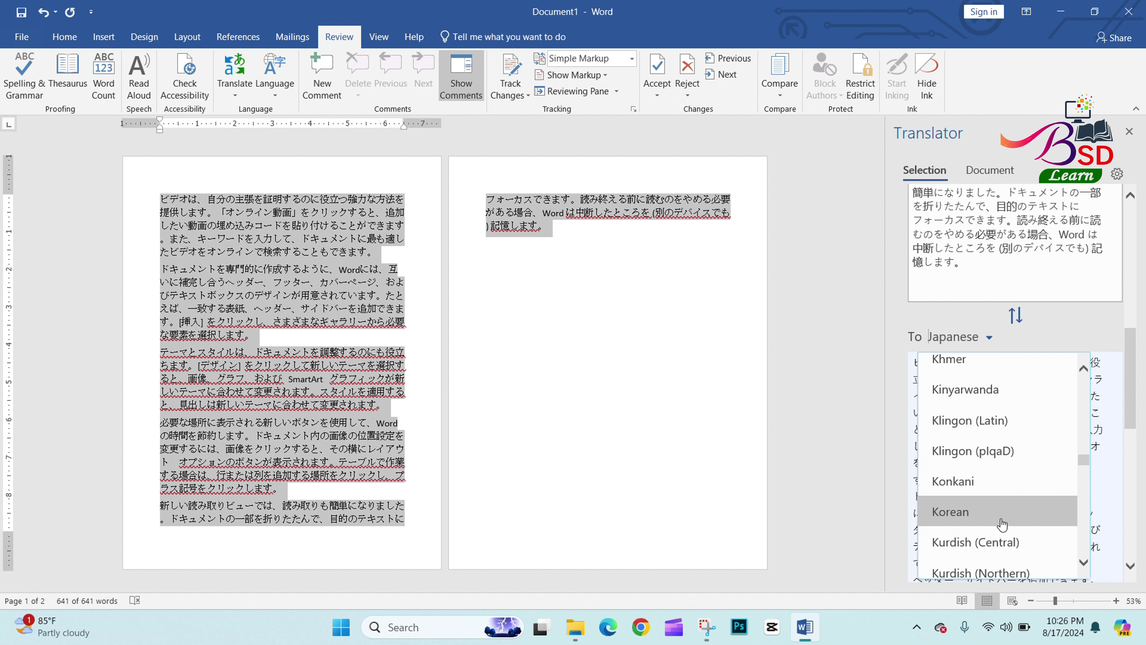
{"action": "left_click", "coordinate": [952, 521]}
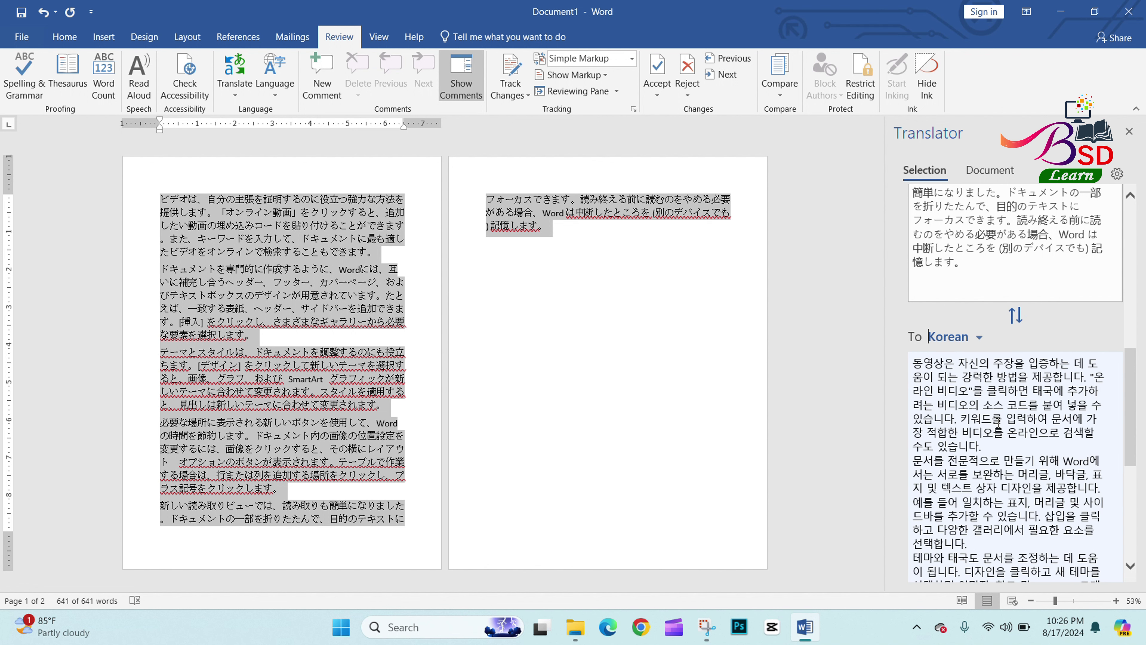
{"action": "scroll", "coordinate": [998, 420], "scroll_direction": "down", "scroll_amount": 3}
{"action": "scroll", "coordinate": [1000, 449], "scroll_direction": "down", "scroll_amount": 2}
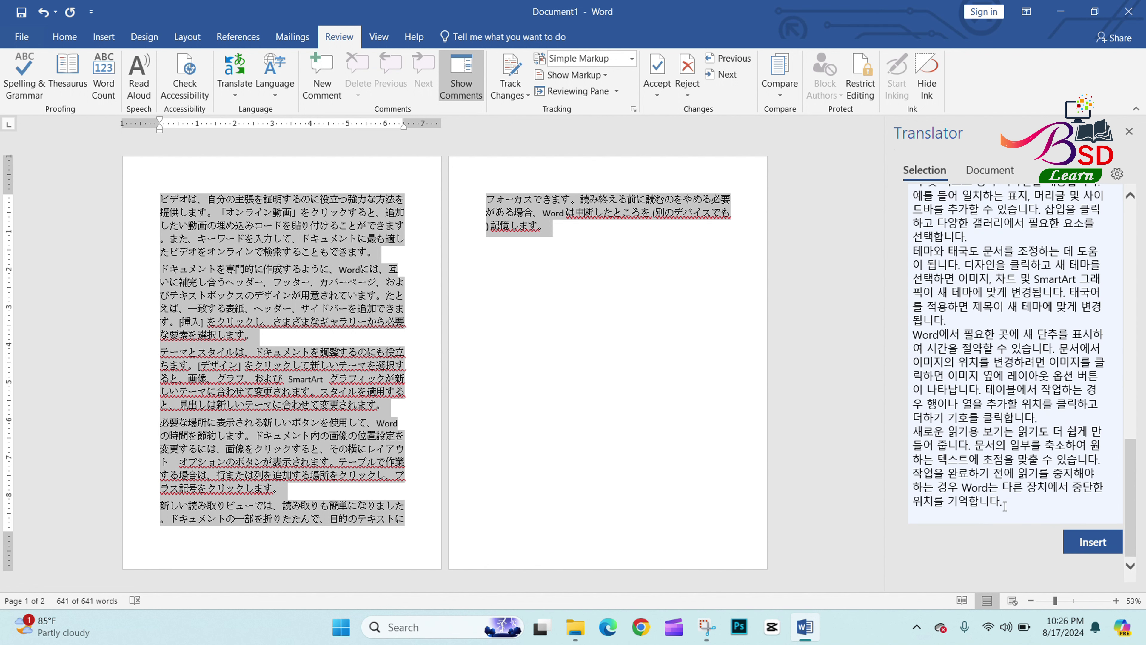
{"action": "left_click", "coordinate": [1083, 548]}
Deselect, then select the whole two-page Korean text from page 2's end to page 1's start.
{"action": "left_click", "coordinate": [422, 339]}
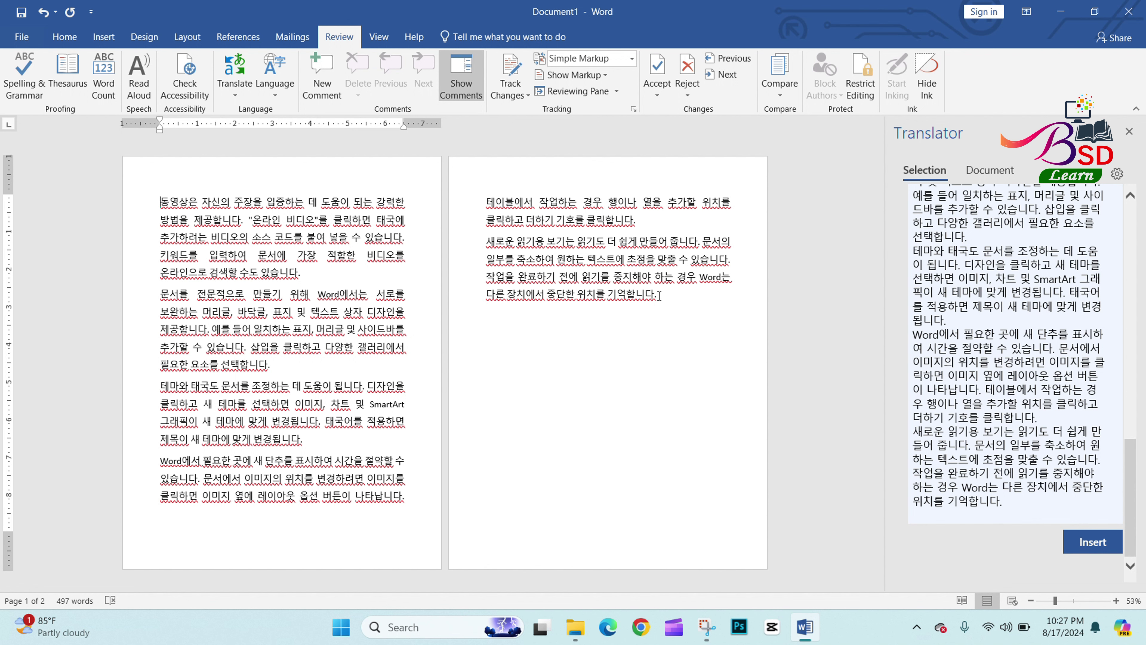
{"action": "left_click_drag", "start_coordinate": [659, 296], "coordinate": [154, 181]}
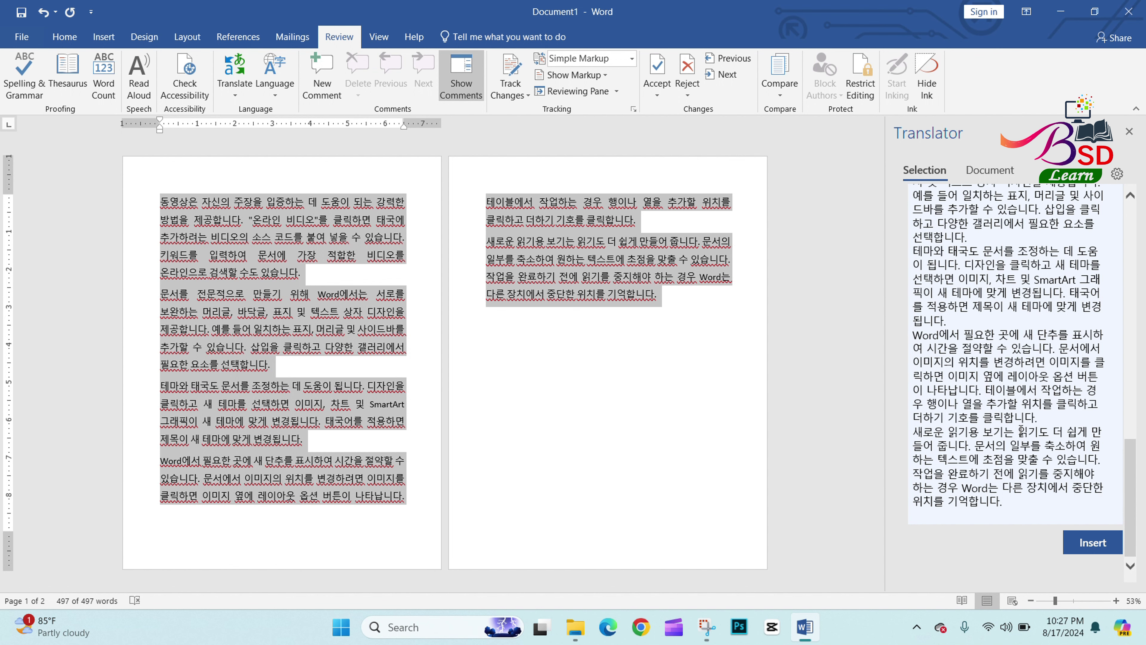
Set the Translator's target language to Arabic to preview the Korean text in Arabic.
{"action": "left_click", "coordinate": [976, 273]}
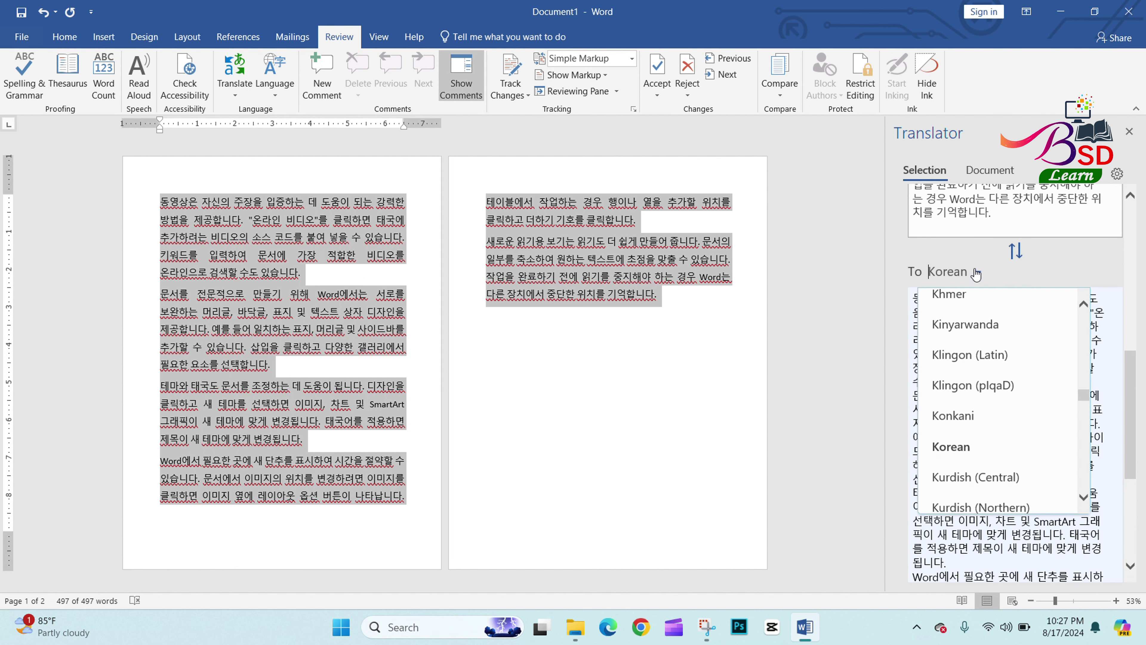
{"action": "scroll", "coordinate": [965, 382], "scroll_direction": "up", "scroll_amount": 3}
{"action": "scroll", "coordinate": [965, 381], "scroll_direction": "up", "scroll_amount": 2}
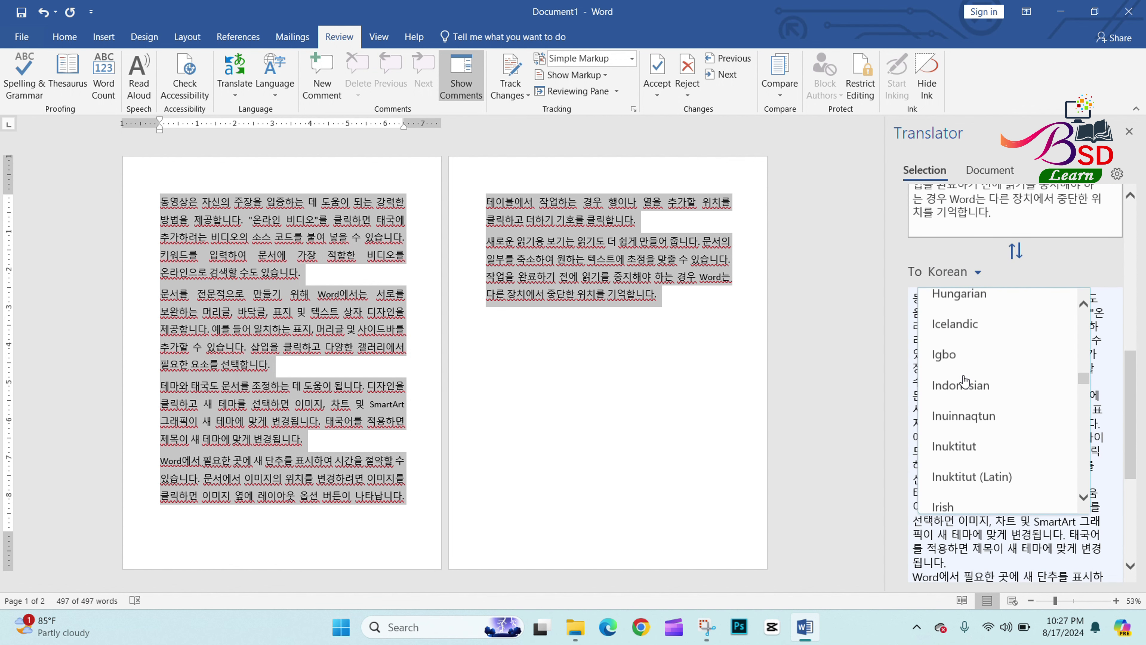
{"action": "scroll", "coordinate": [965, 382], "scroll_direction": "up", "scroll_amount": 1}
{"action": "scroll", "coordinate": [965, 382], "scroll_direction": "up", "scroll_amount": 1}
{"action": "scroll", "coordinate": [965, 382], "scroll_direction": "up", "scroll_amount": 3}
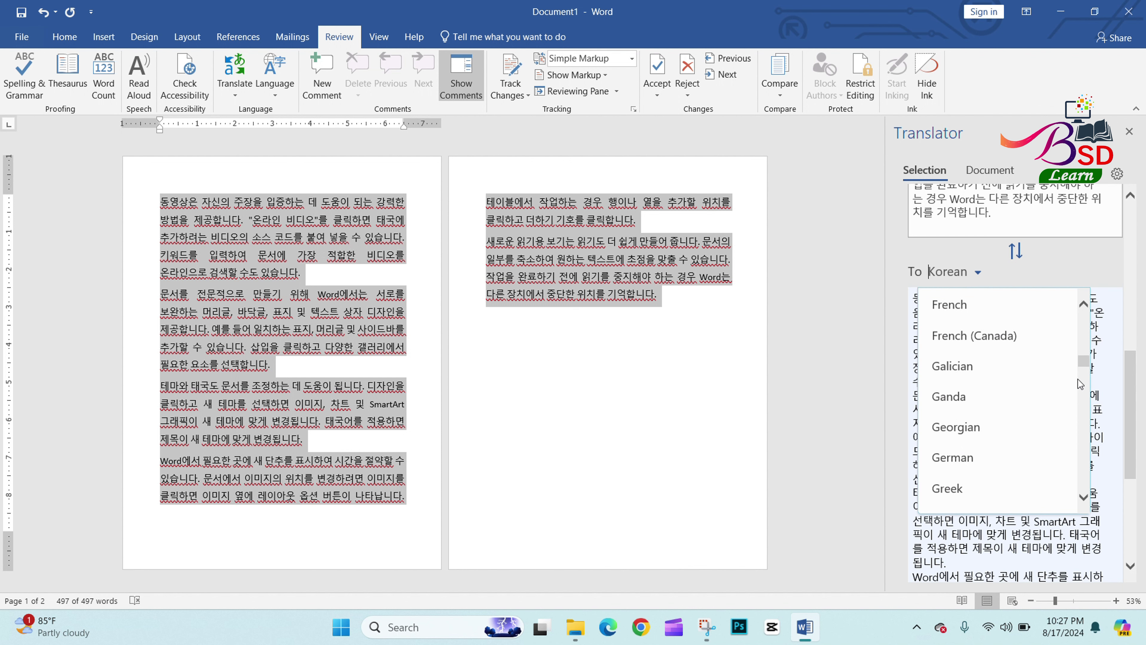
{"action": "left_click_drag", "start_coordinate": [1085, 367], "coordinate": [1089, 313]}
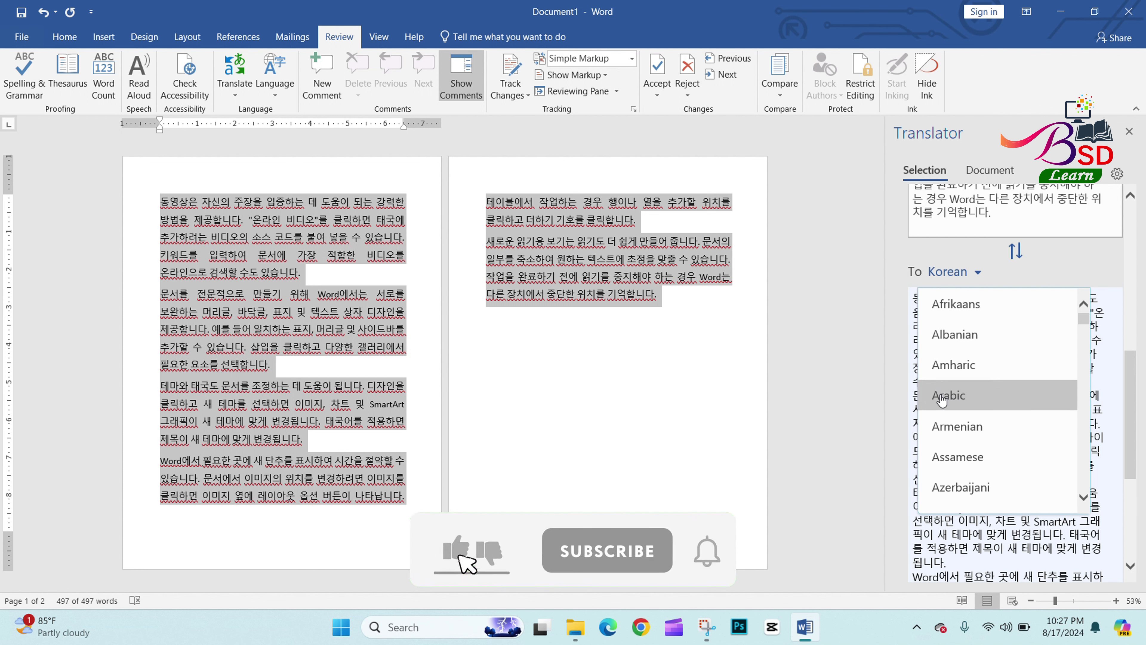
{"action": "left_click", "coordinate": [932, 397]}
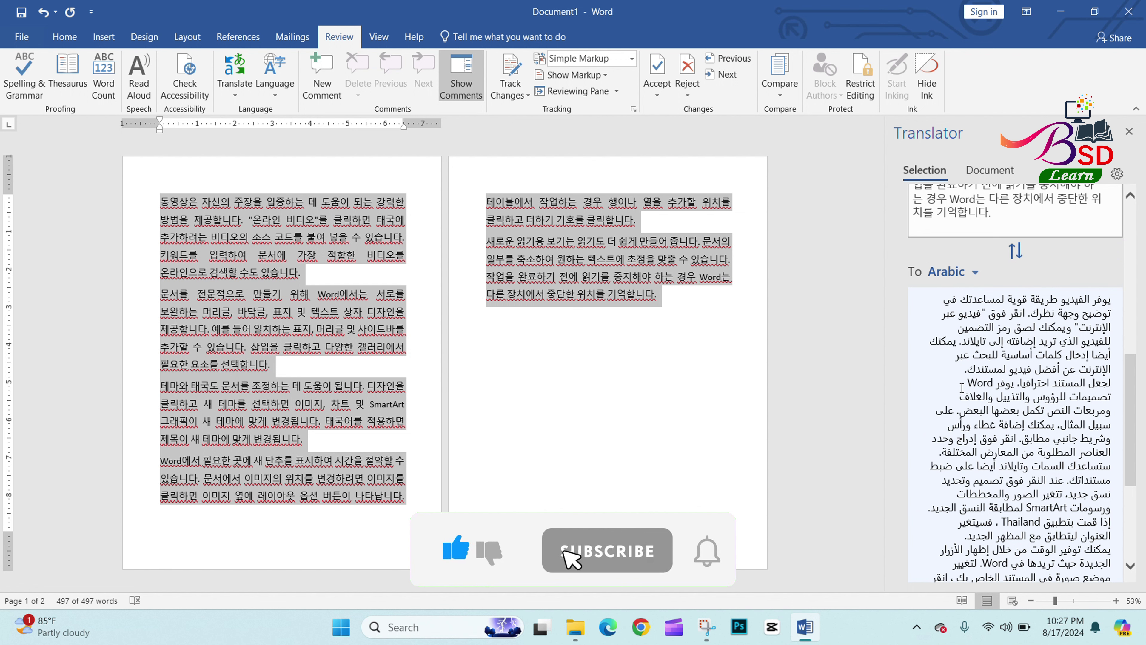
{"action": "scroll", "coordinate": [1085, 508], "scroll_direction": "down", "scroll_amount": 5}
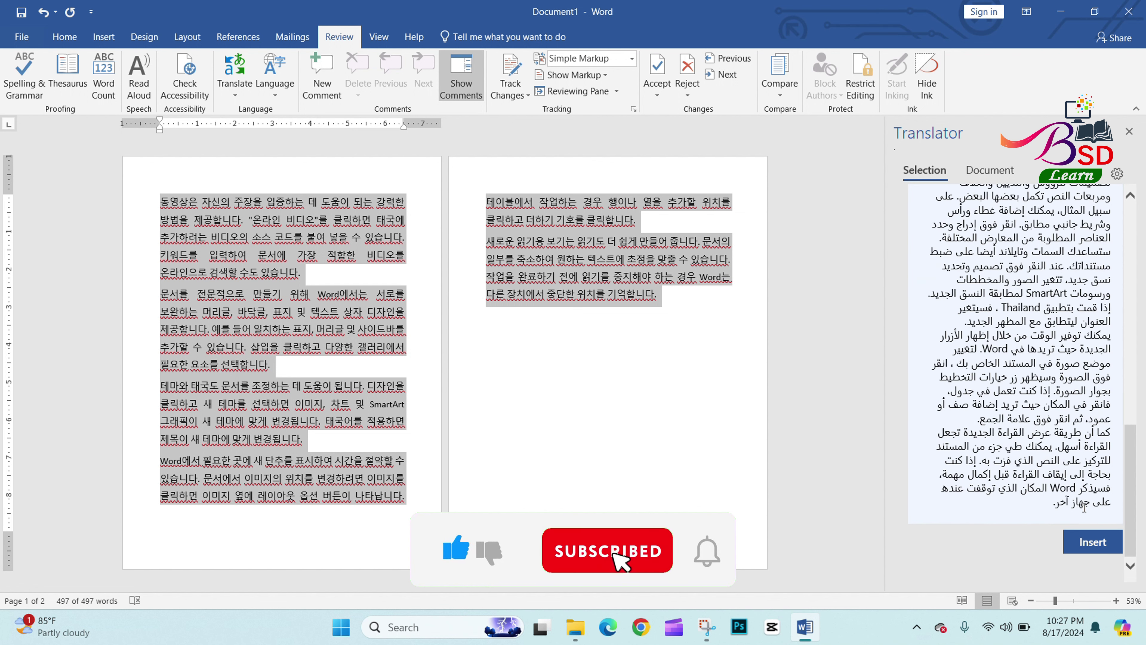
Insert the Arabic translation over the Korean text, select all of it, and open the Font Size list.
{"action": "left_click", "coordinate": [1093, 541]}
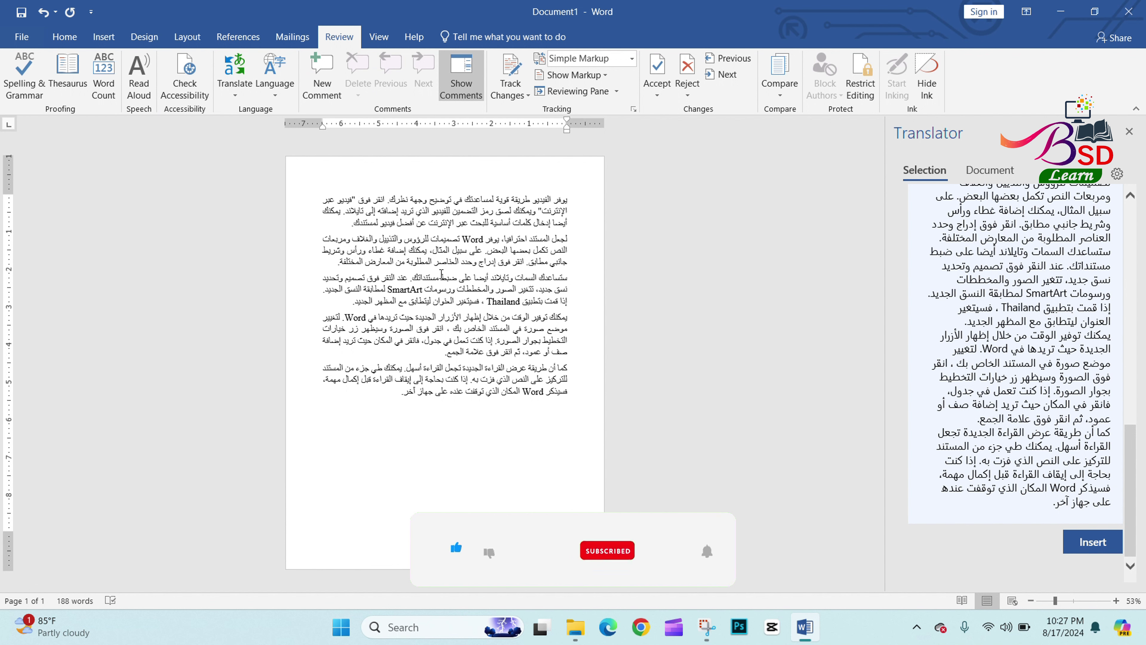
{"action": "key", "text": "ctrl+a"}
{"action": "left_click", "coordinate": [64, 36]}
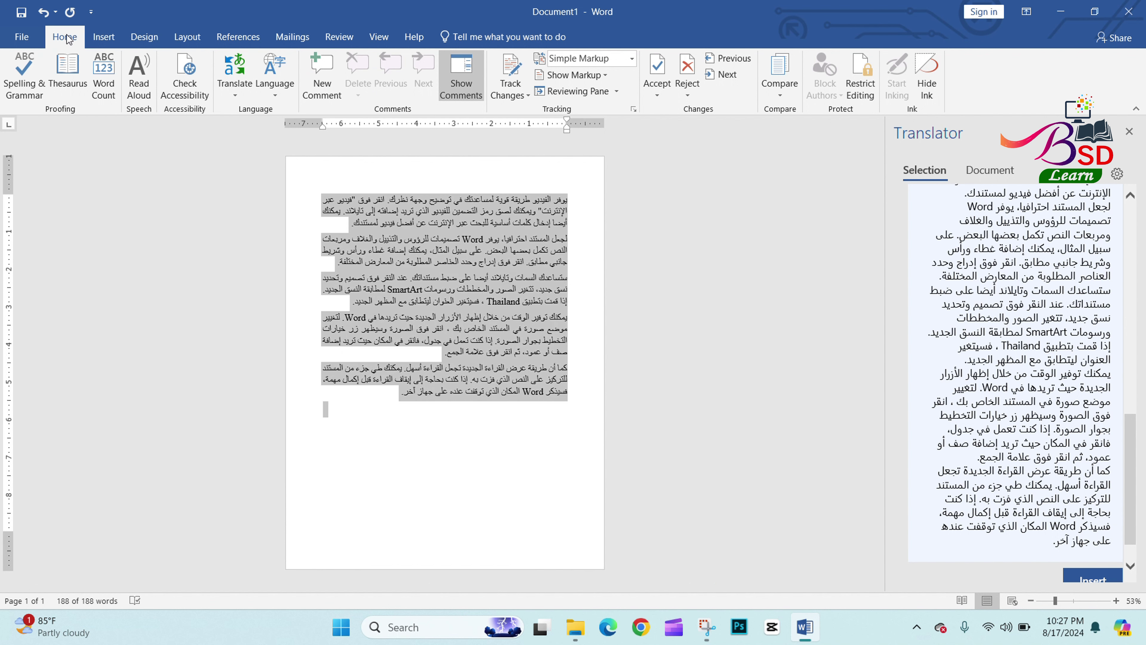
{"action": "left_click", "coordinate": [206, 64]}
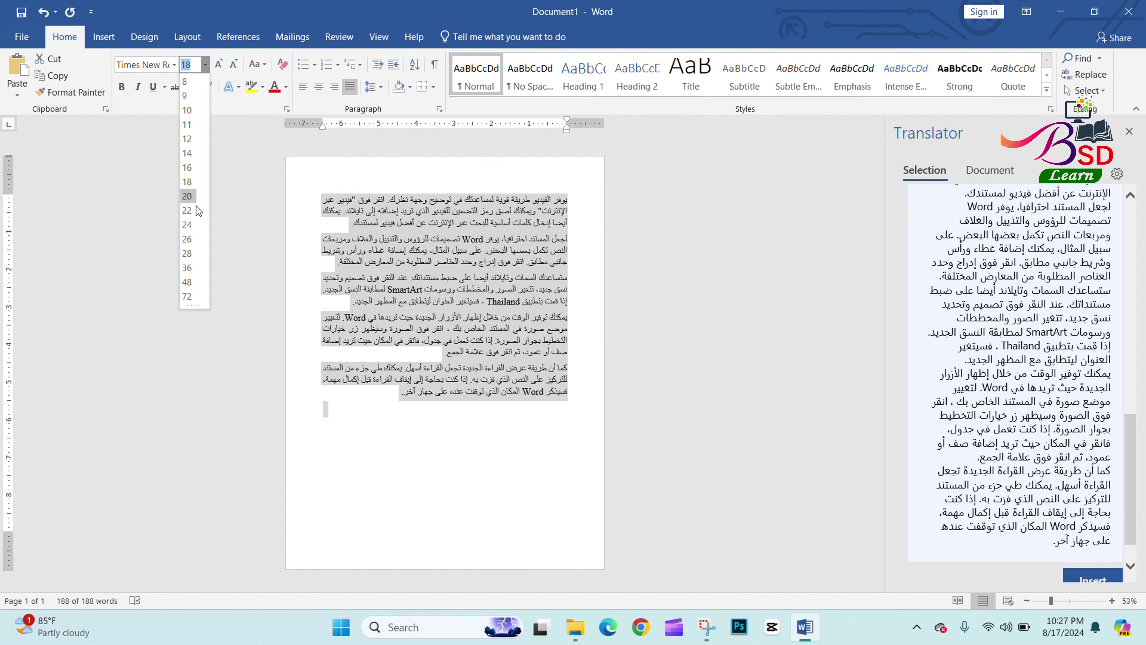